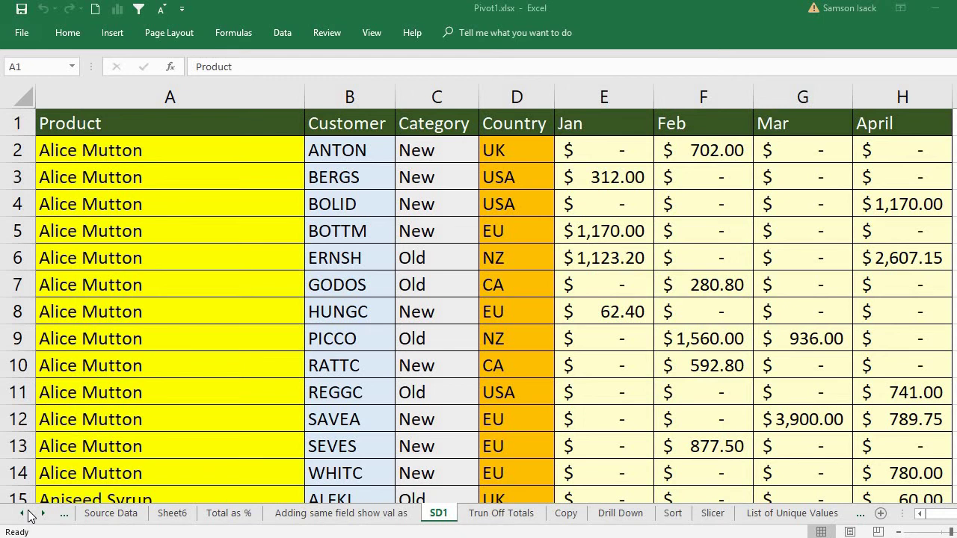
- Examine the SD1 source data, from its Product, Customer, Category, Country and month headings down to the last product row
click(151, 120)
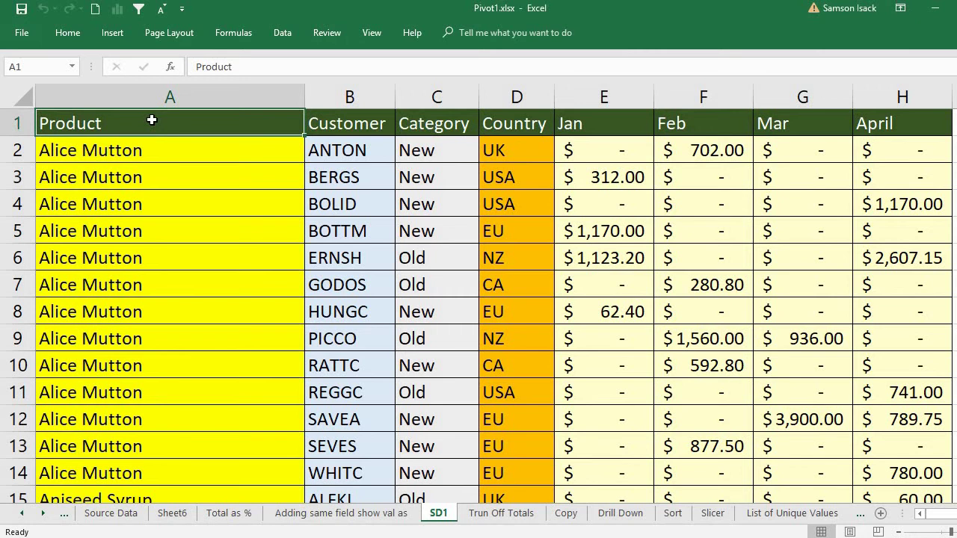
click(332, 133)
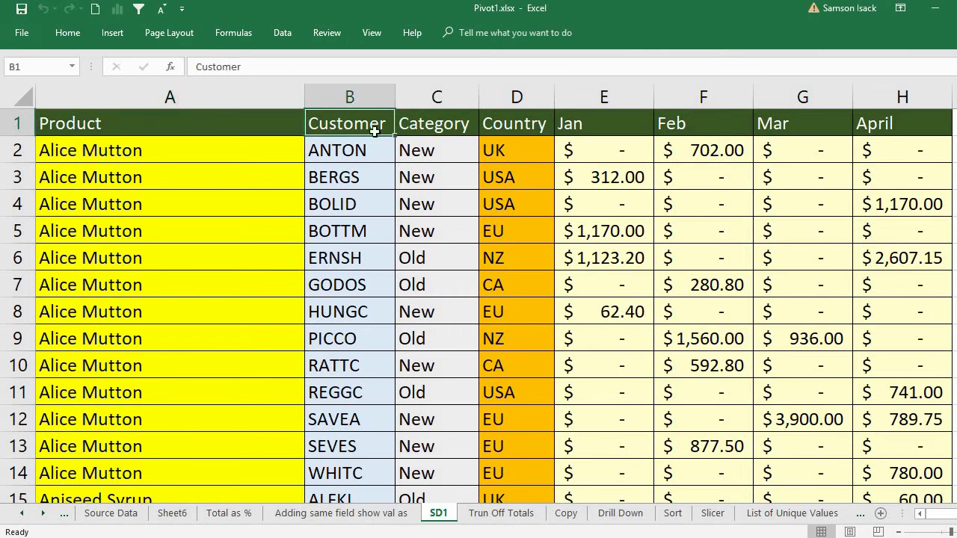
click(458, 128)
click(503, 127)
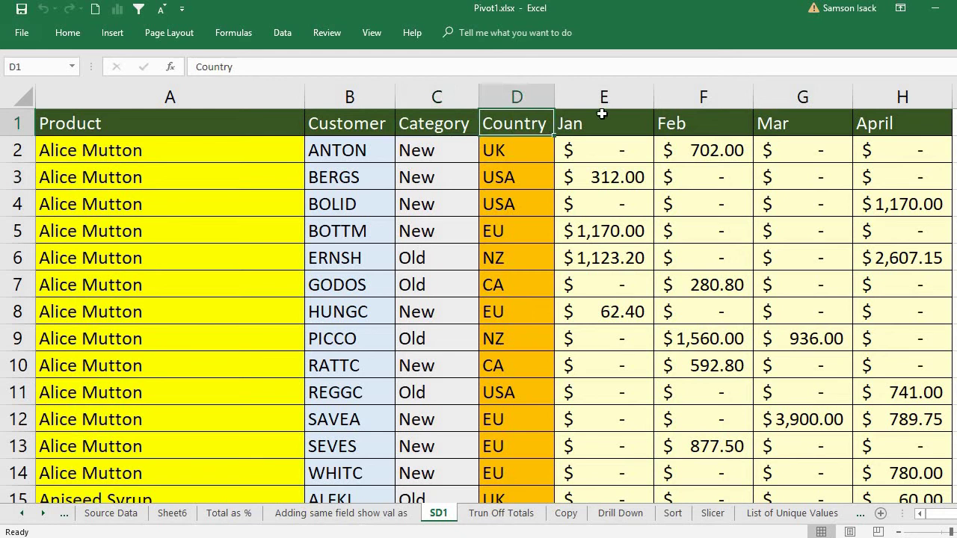
drag(601, 126, 867, 151)
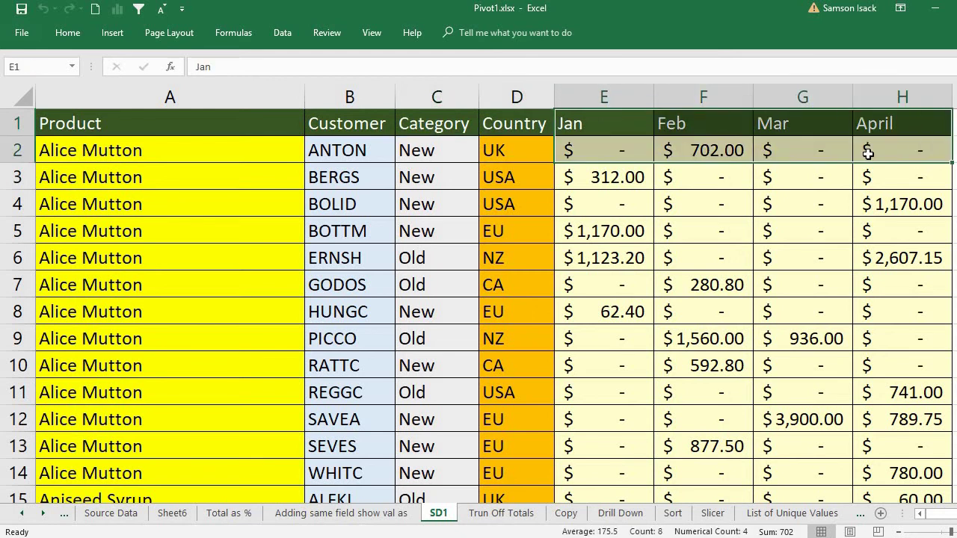
click(172, 134)
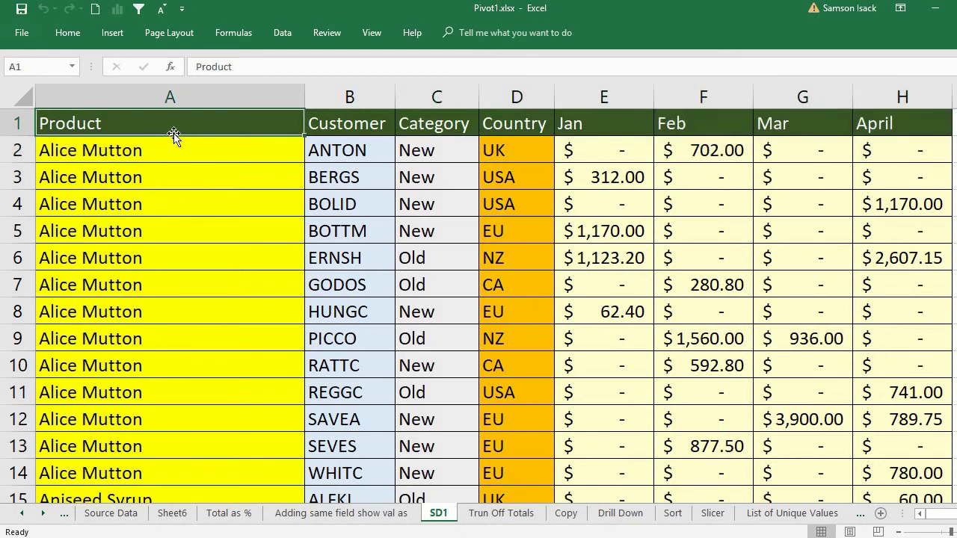
key(ctrl+Down)
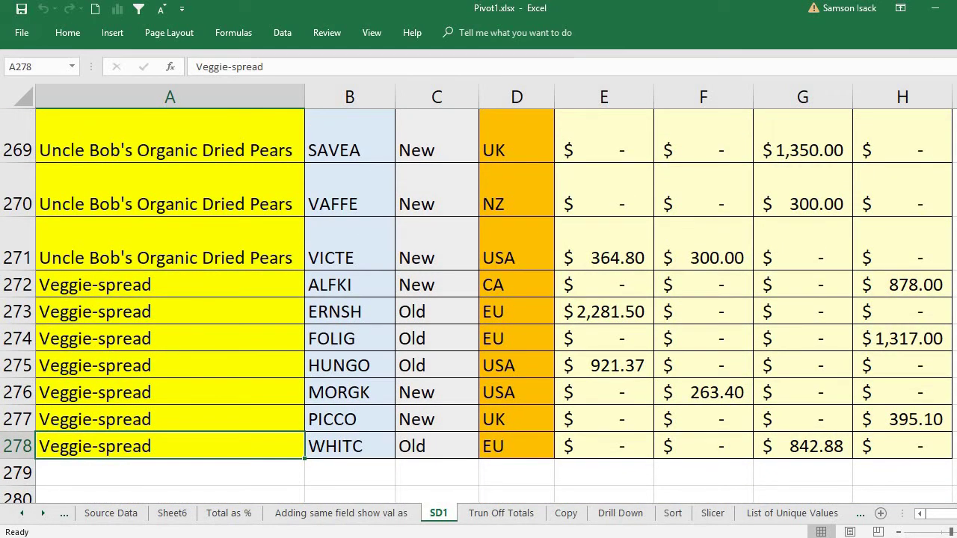
scroll(479, 306, up, 20)
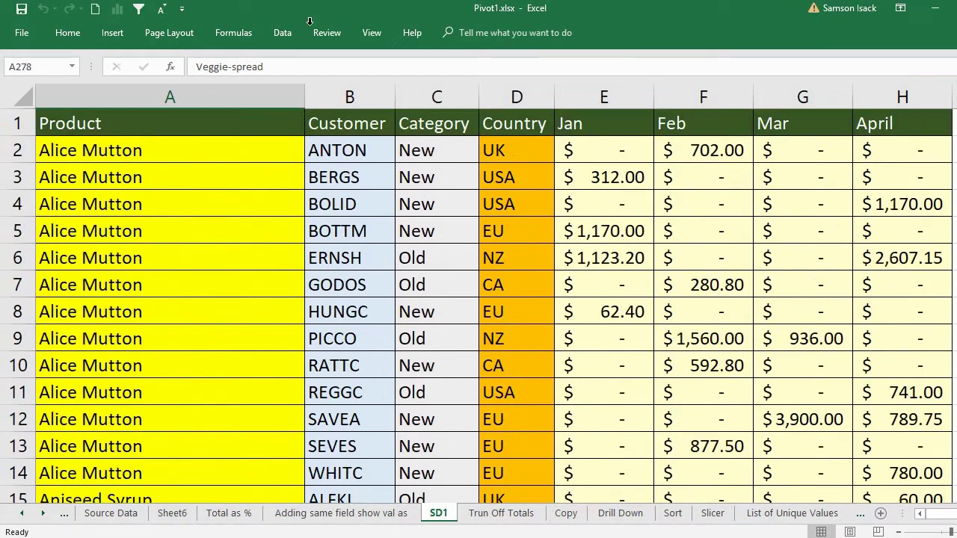
click(224, 102)
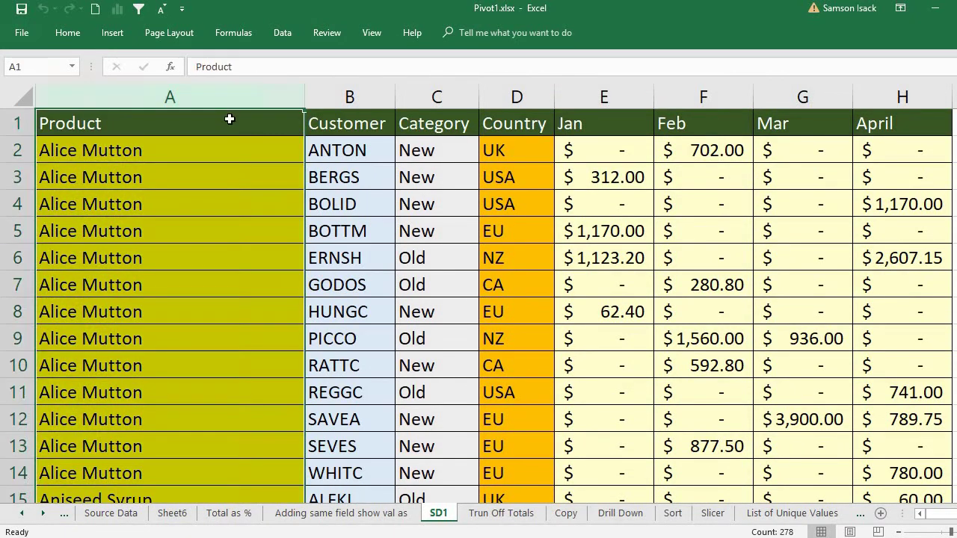
click(230, 119)
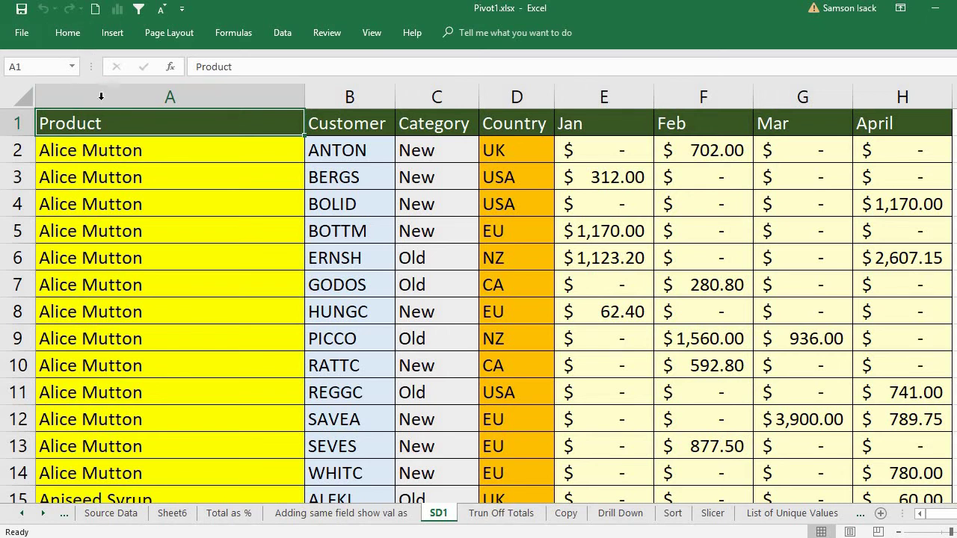
- Create a PivotTable from columns A to H of SD1, placed in cell A1 of the existing Trun Off Totals sheet
drag(102, 99, 893, 227)
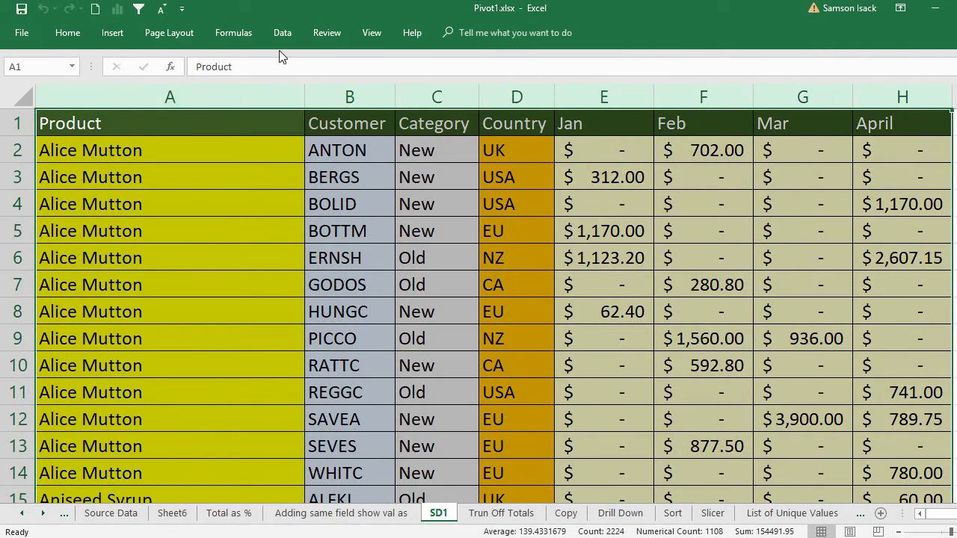
click(113, 33)
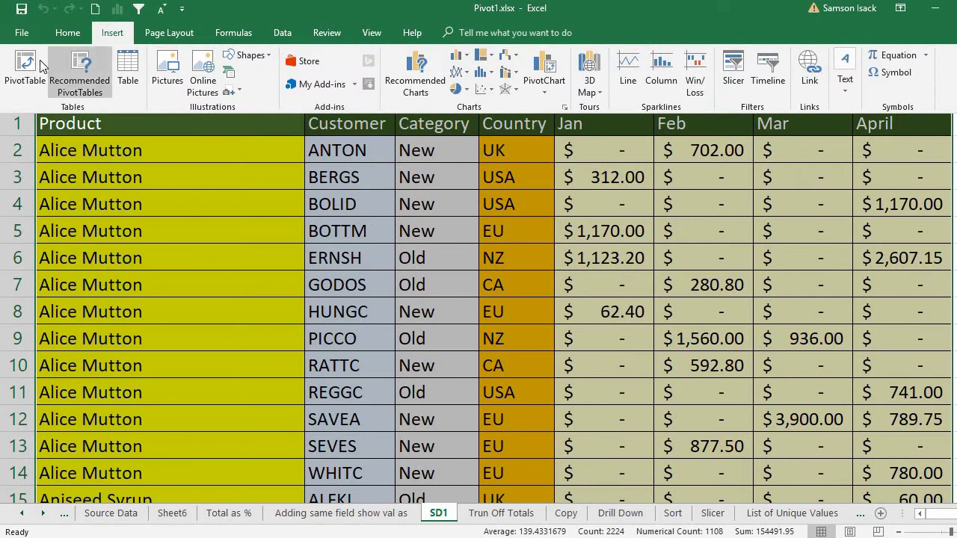
click(26, 72)
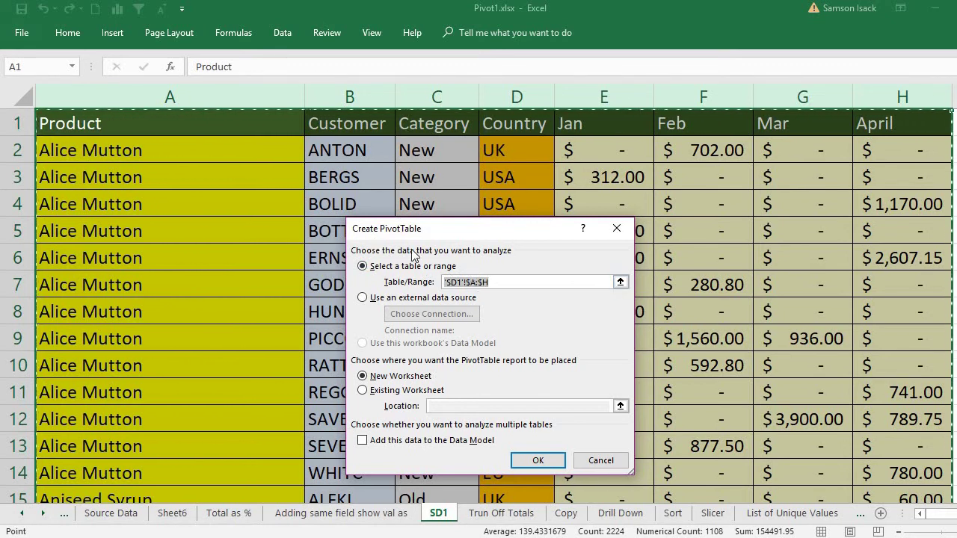
click(620, 282)
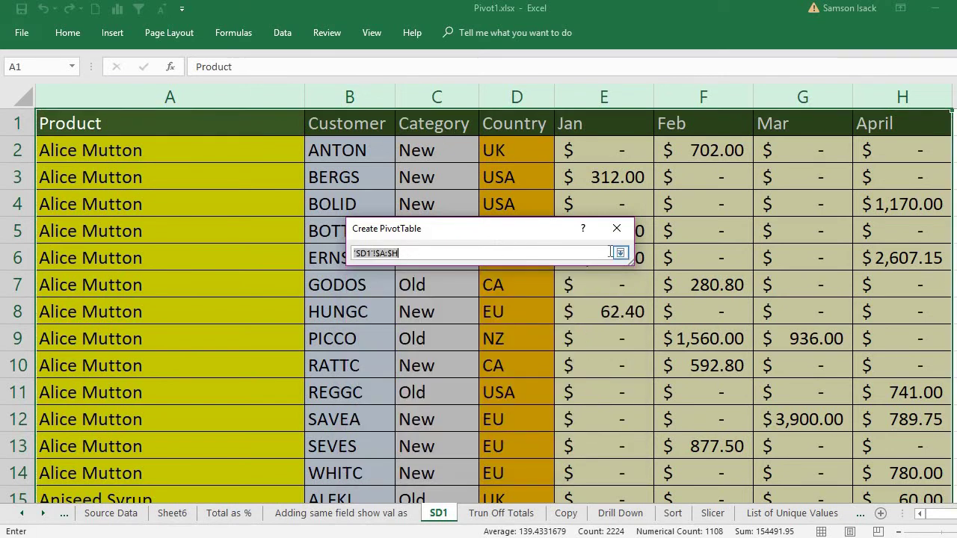
click(620, 253)
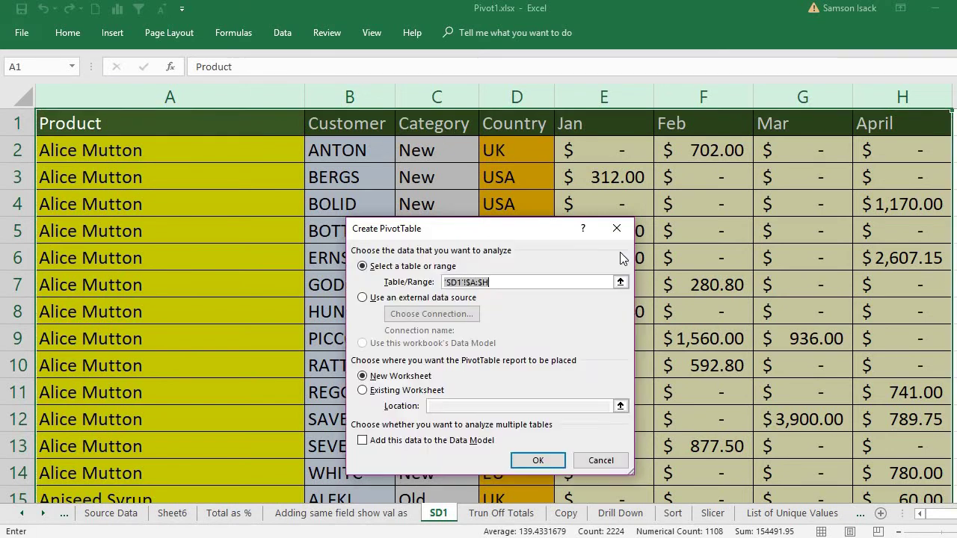
click(421, 396)
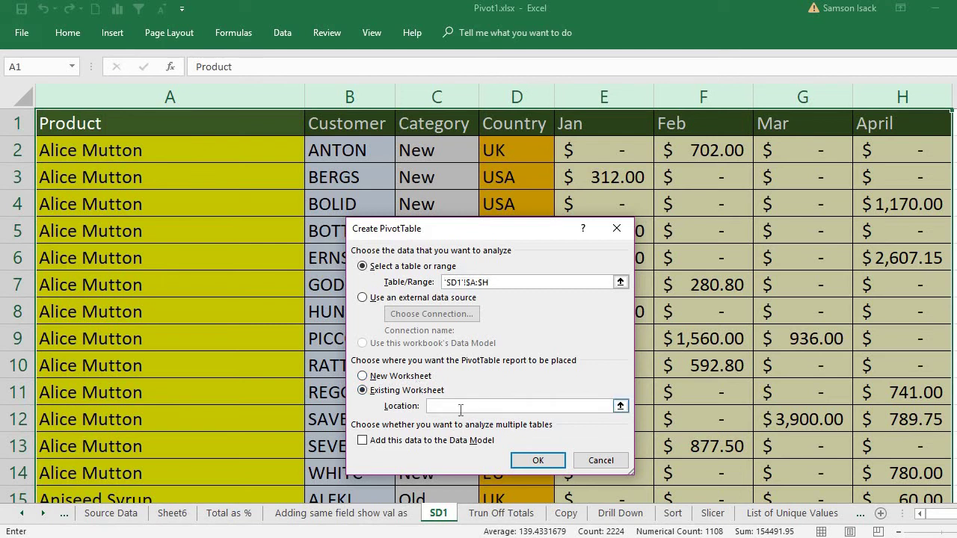
click(513, 516)
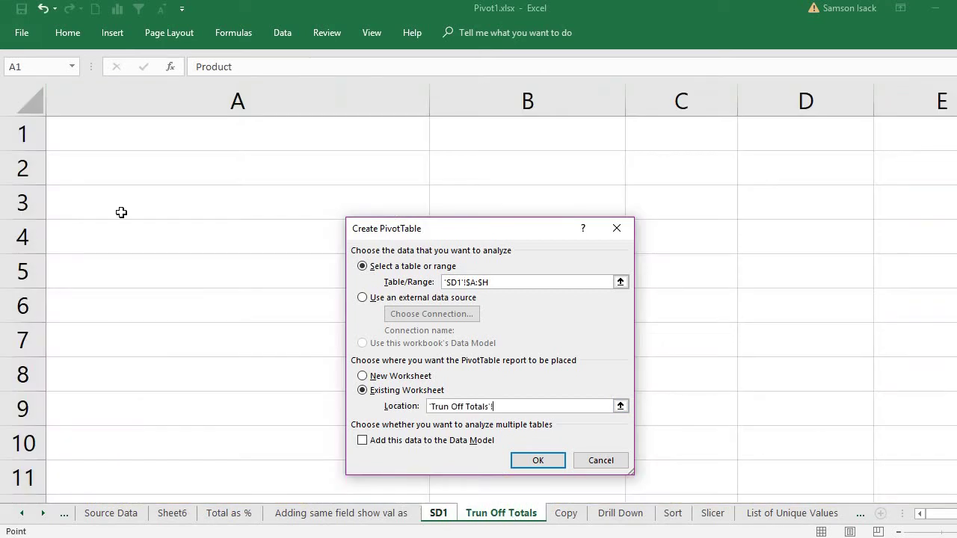
click(117, 139)
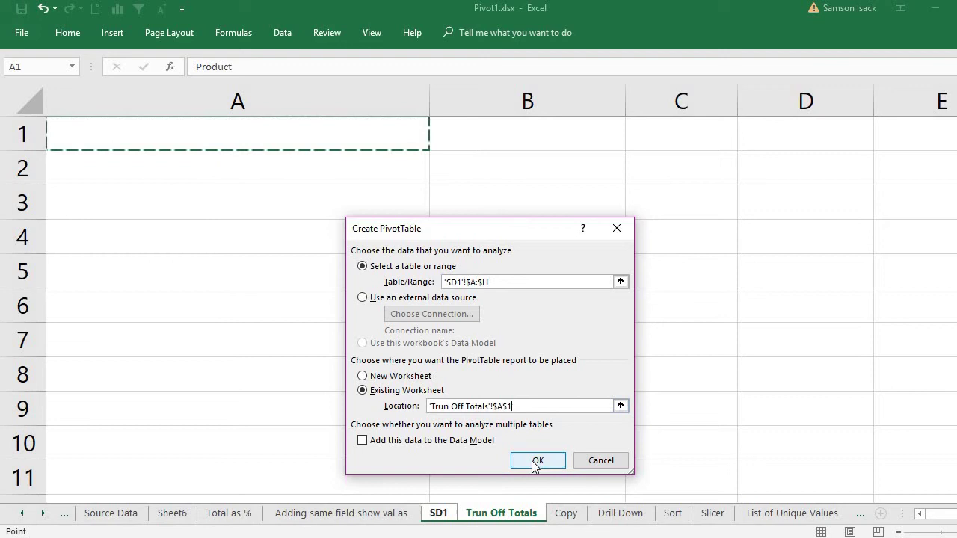
click(533, 461)
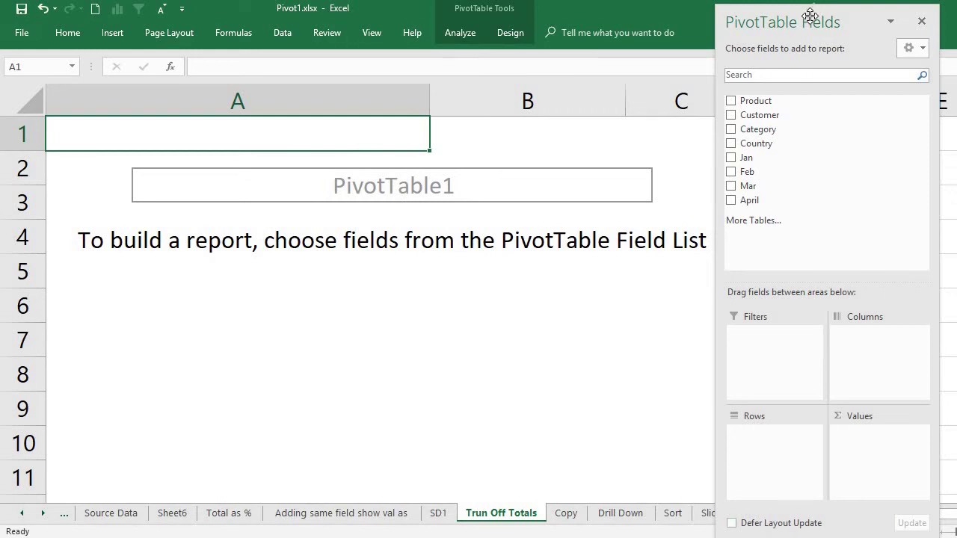
- Build the PivotTable with Product in rows, Category in columns and Jan summed as values, and close the field list
drag(811, 18, 696, 15)
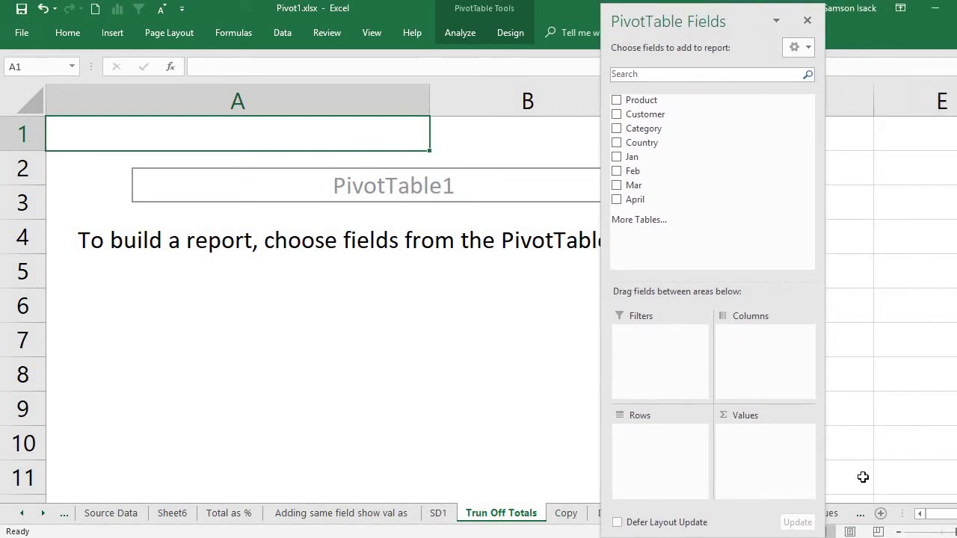
click(902, 533)
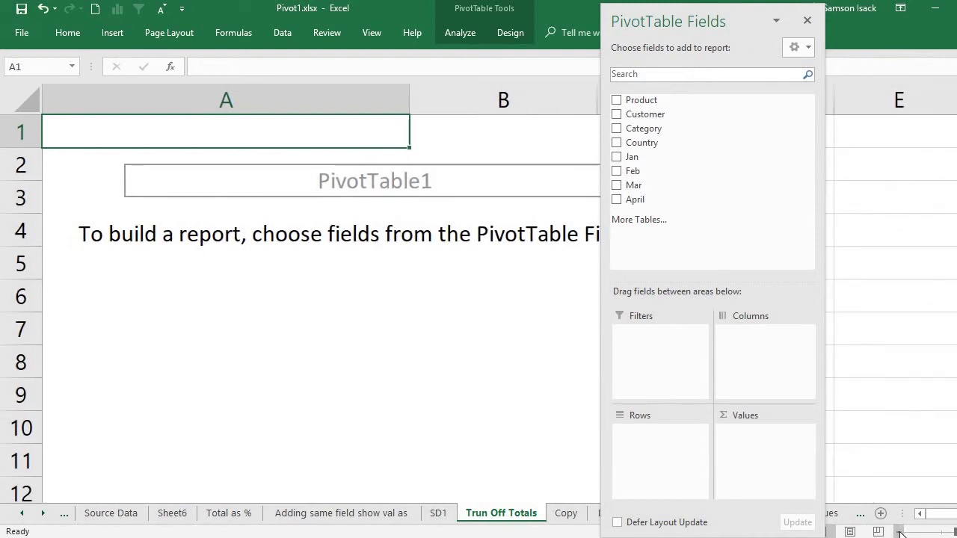
click(901, 534)
click(901, 533)
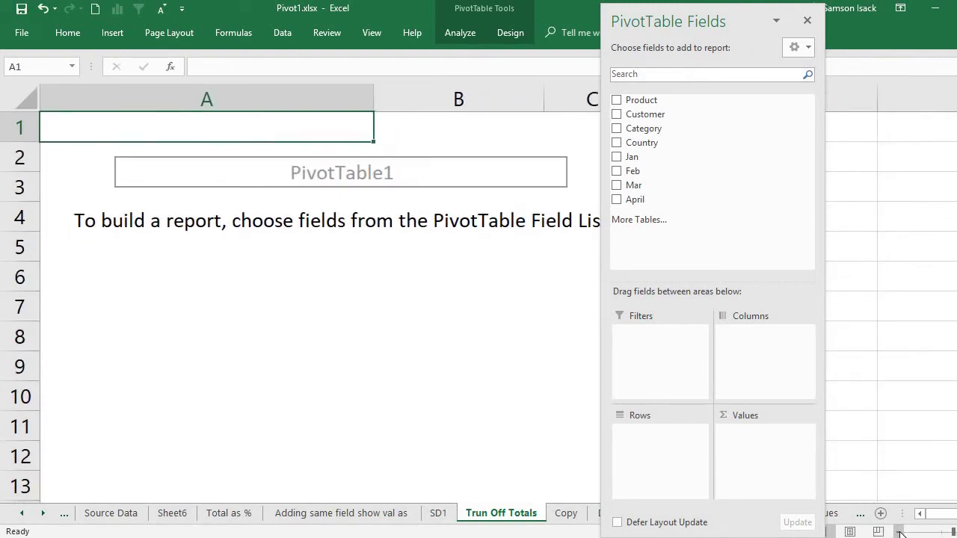
click(901, 533)
click(901, 533)
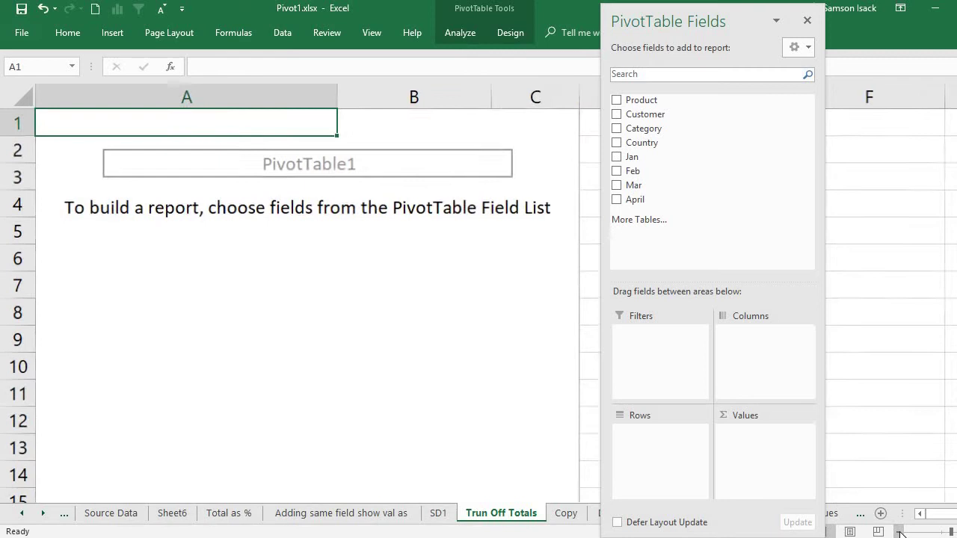
drag(746, 24, 848, 24)
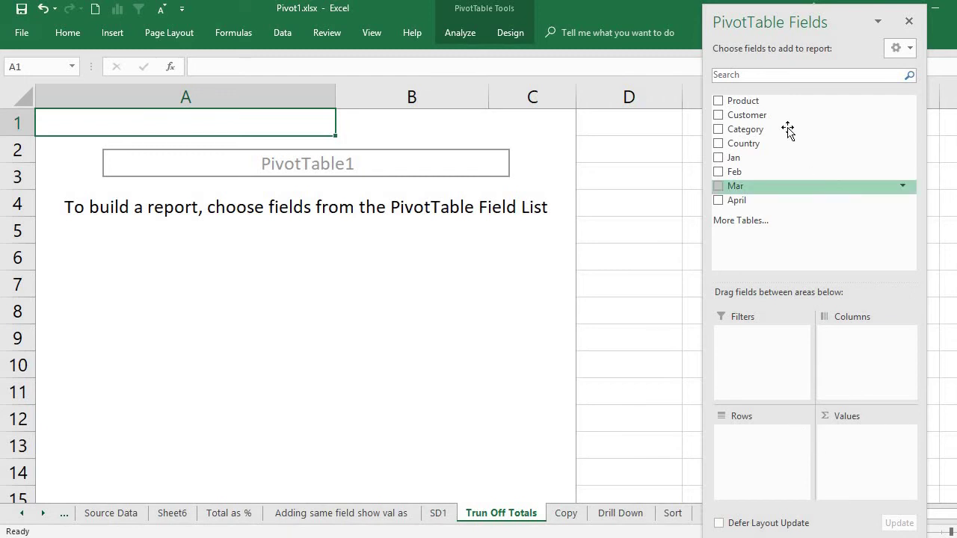
drag(750, 107, 741, 489)
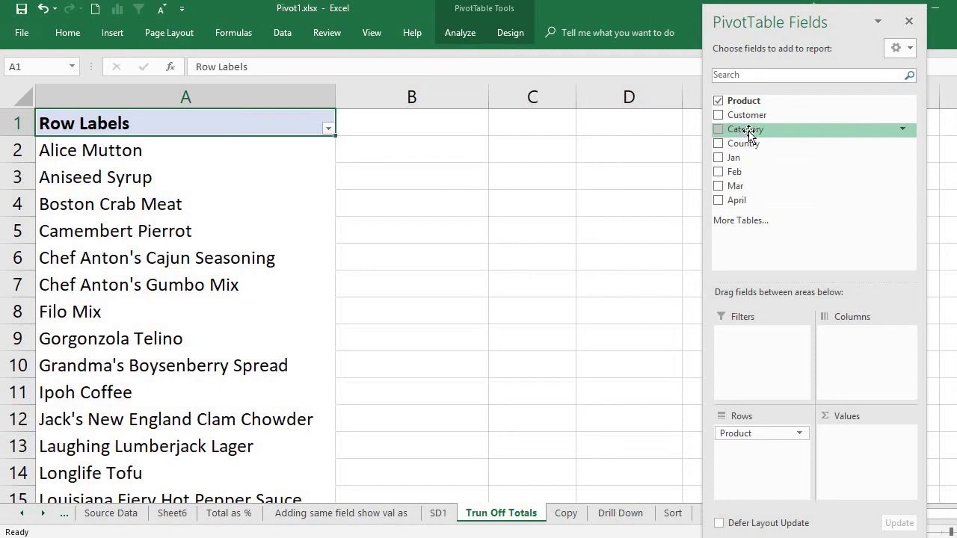
drag(753, 128, 867, 378)
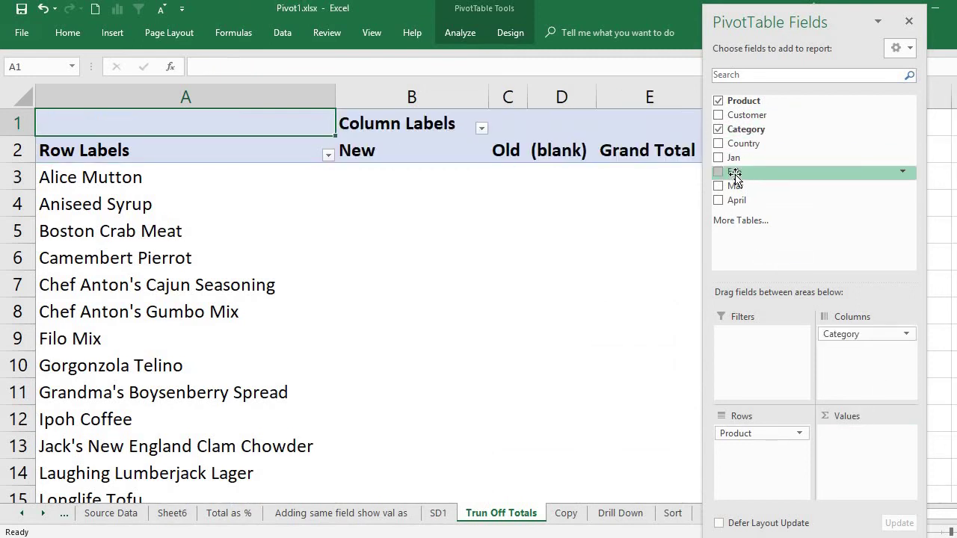
drag(732, 157, 850, 485)
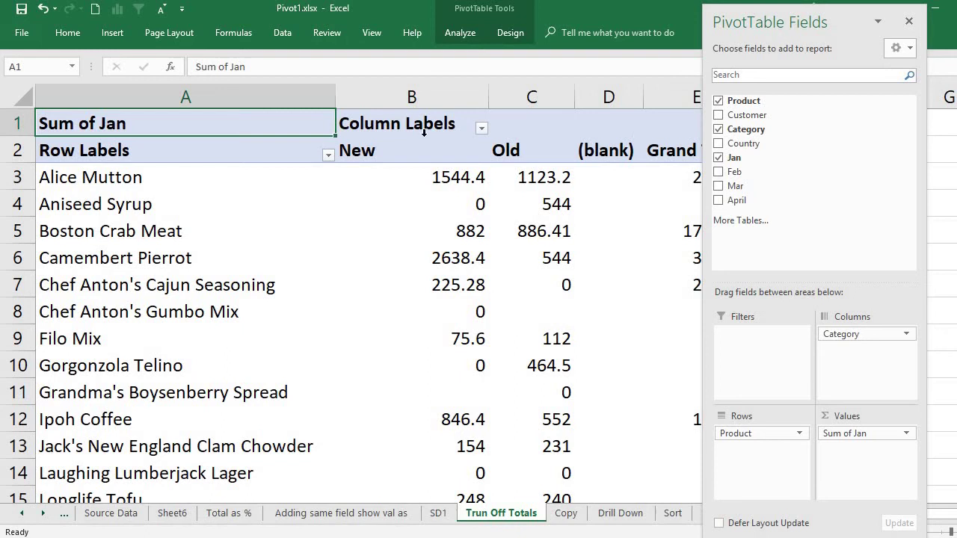
click(909, 21)
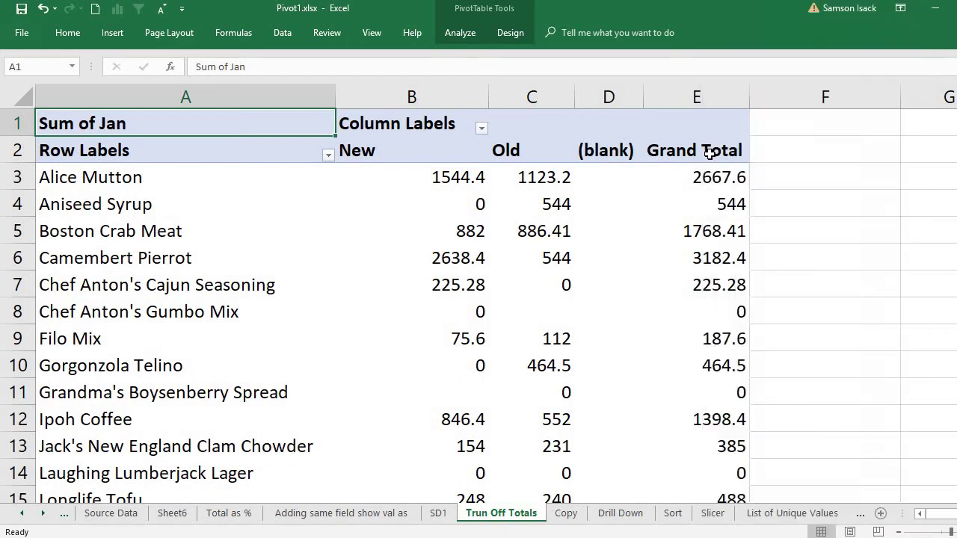
- Examine the PivotTable's Grand Total column for the products and the Grand Total row for the New and Old categories
click(714, 172)
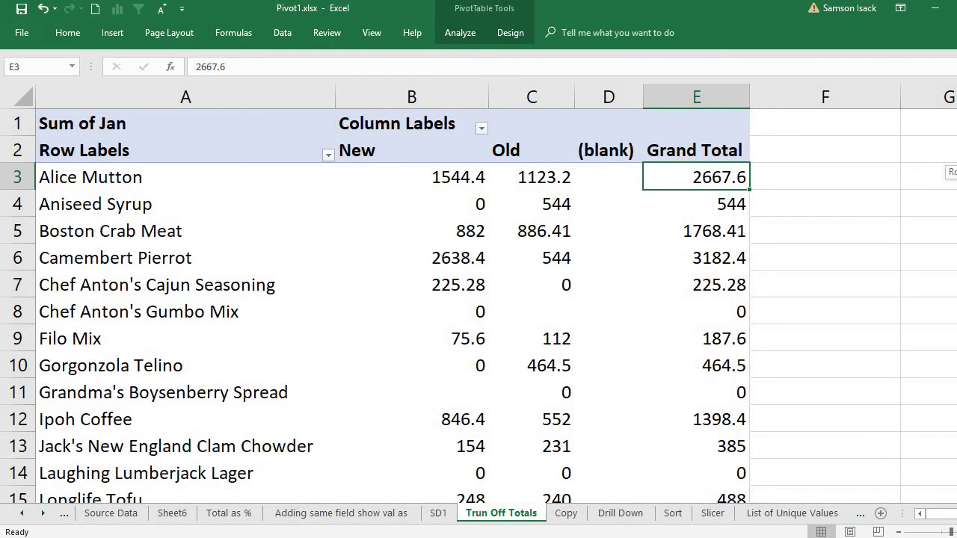
scroll(950, 173, down, 5)
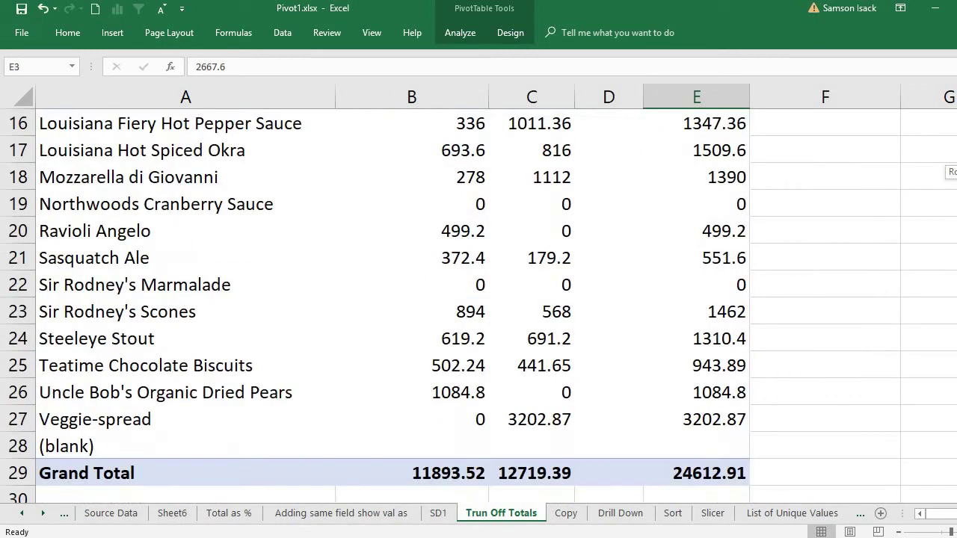
click(436, 482)
click(538, 473)
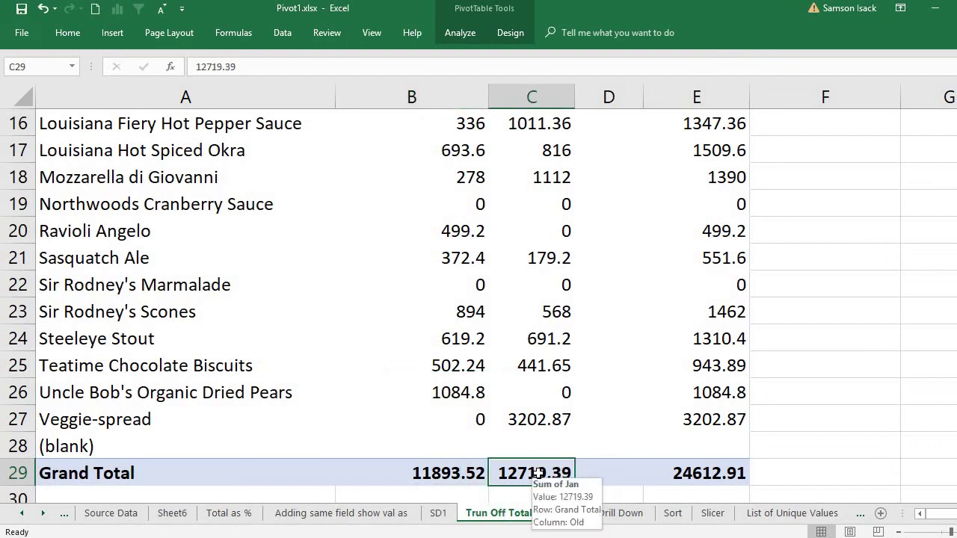
click(448, 469)
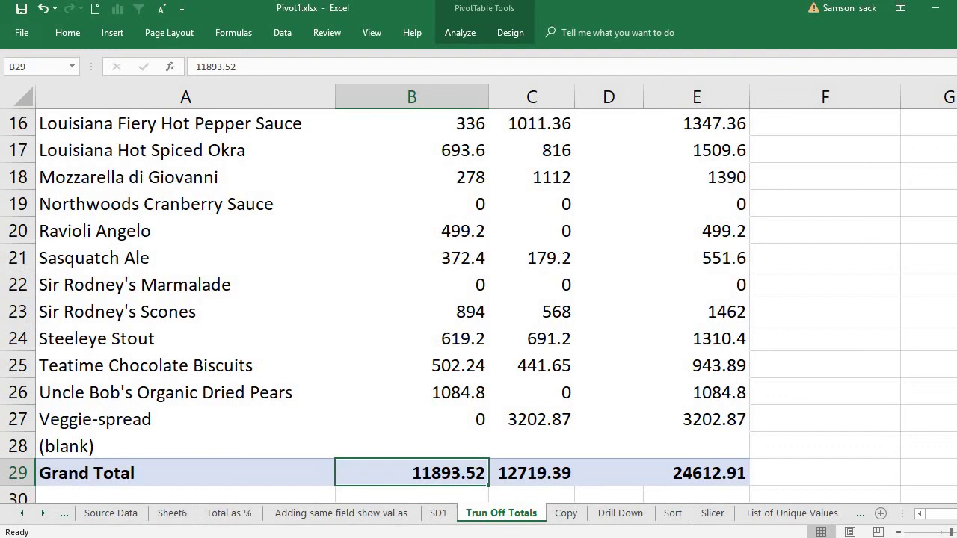
scroll(950, 376, up, 5)
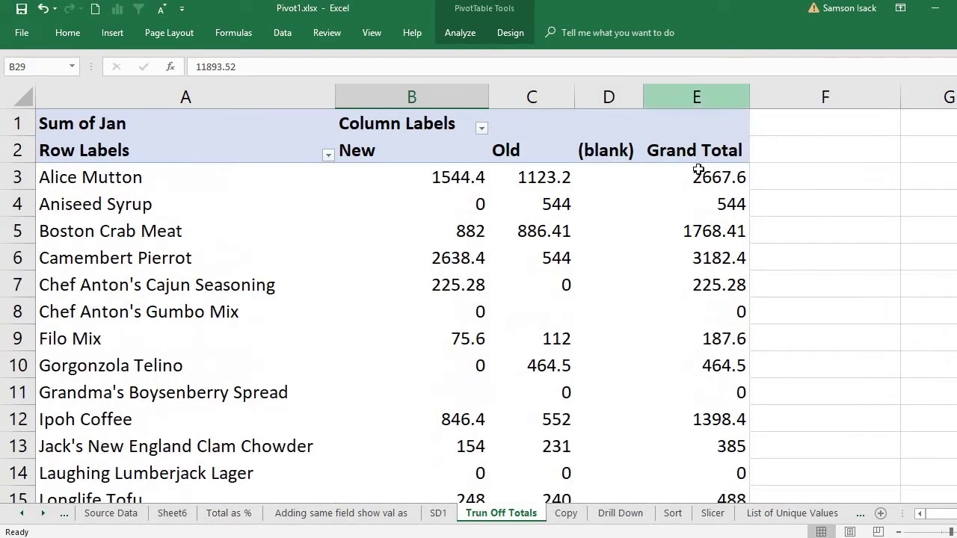
drag(699, 177, 698, 334)
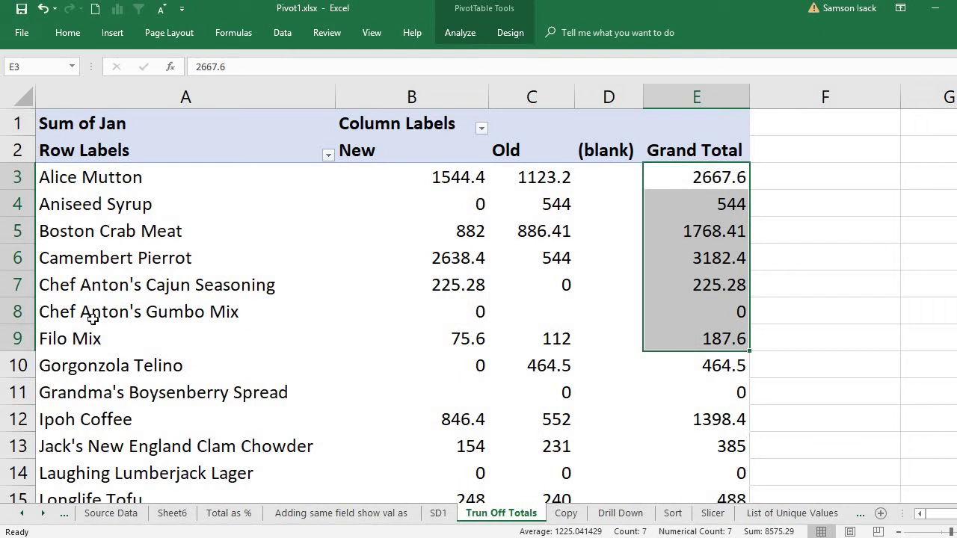
- Rename the PivotTable's Row Labels heading in cell A2 as PRODUCT
double_click(174, 126)
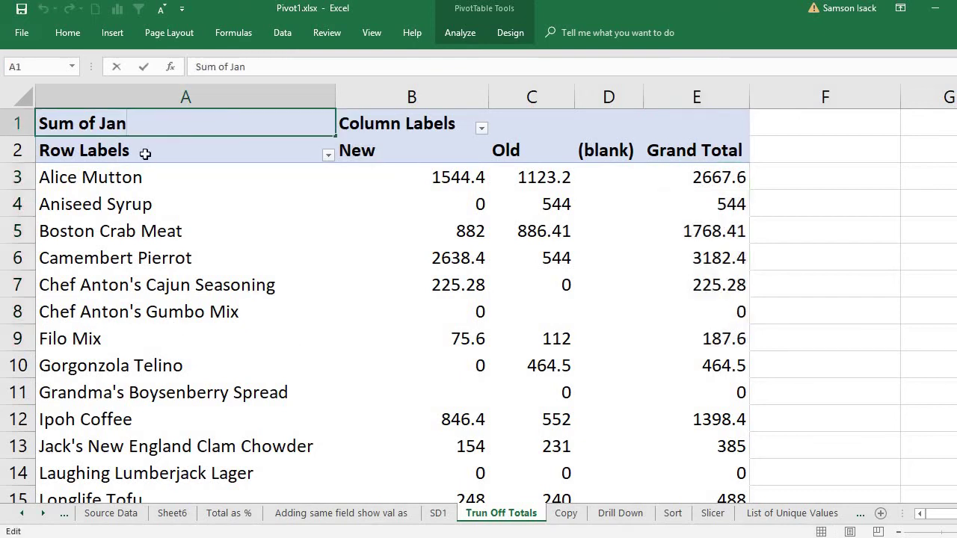
click(145, 151)
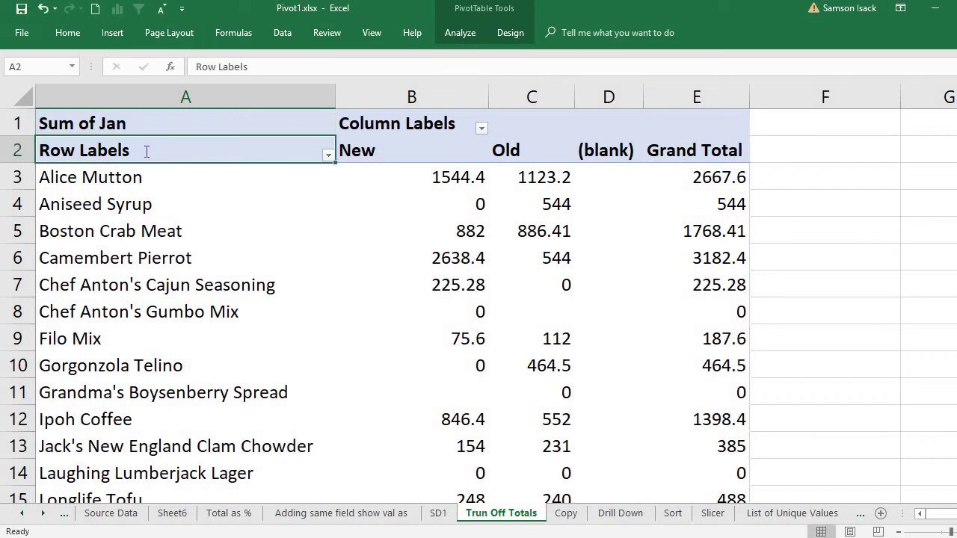
double_click(147, 151)
drag(146, 151, 39, 151)
text(P)
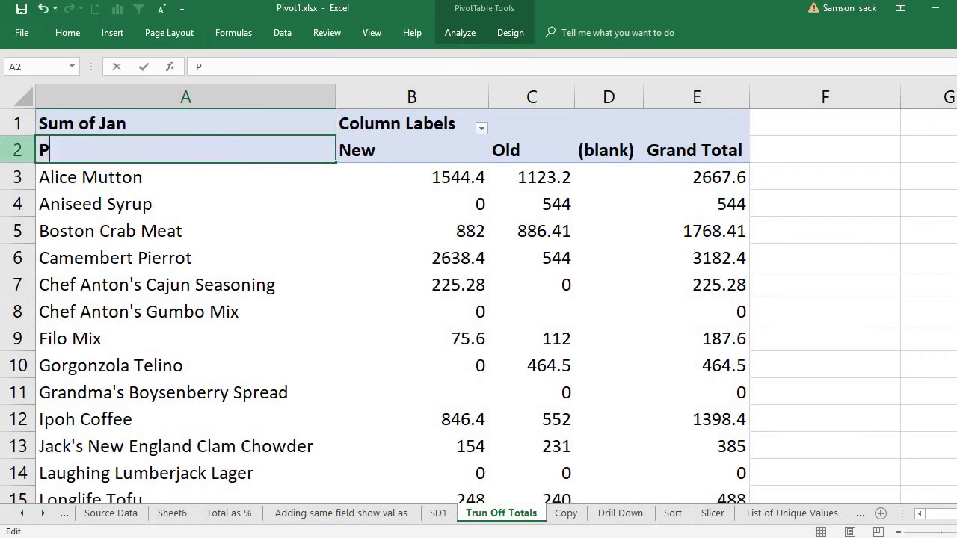
text(RODUCT)
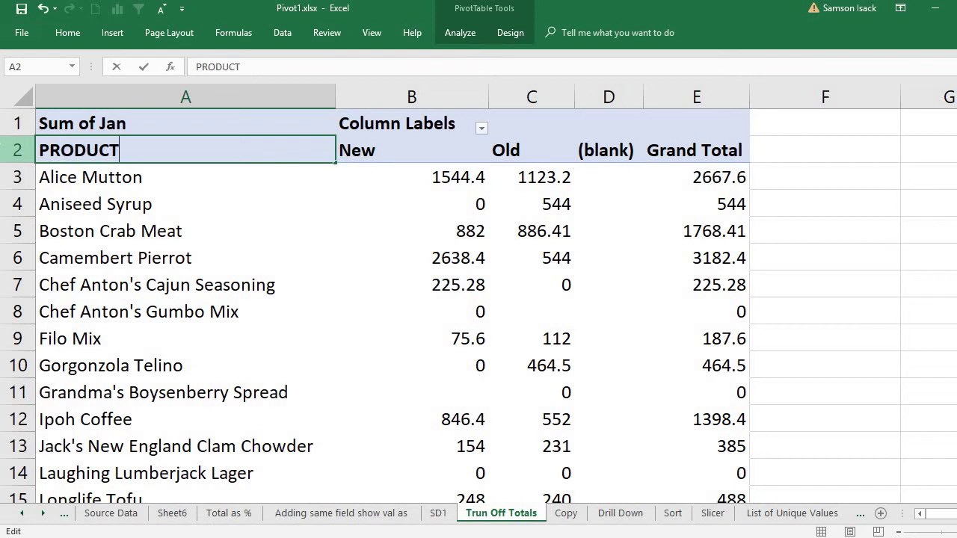
- Rename the PivotTable's Column Labels heading in cell B1 as CATEGORY
click(483, 135)
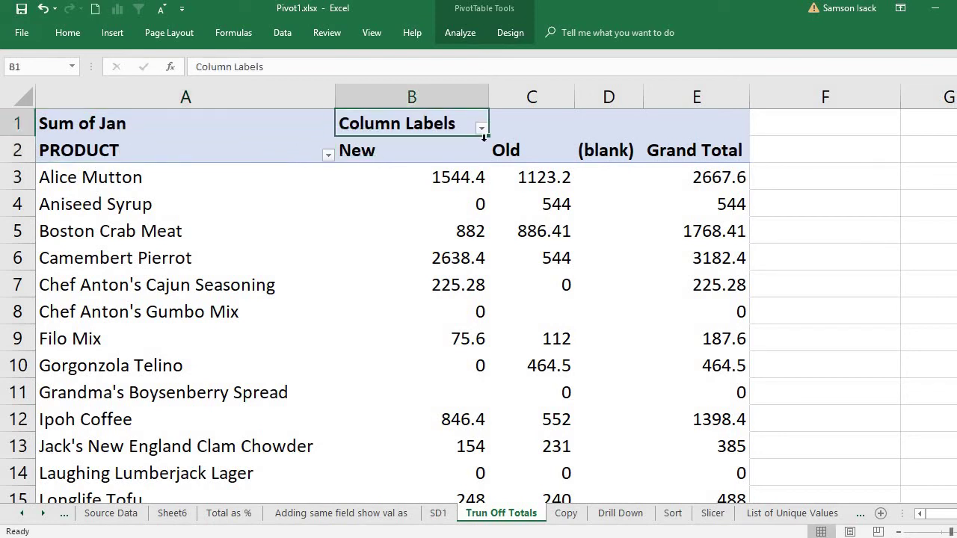
double_click(463, 122)
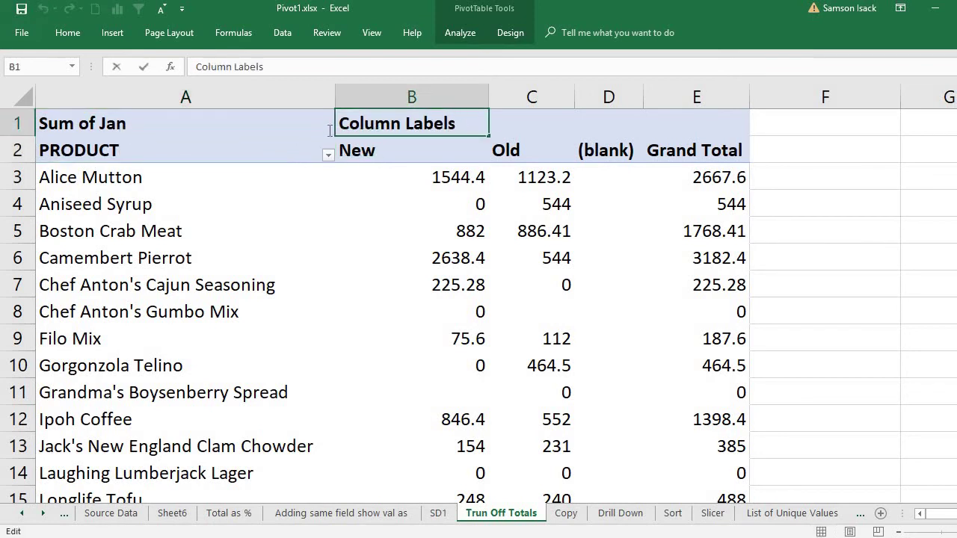
drag(456, 125, 330, 129)
text(CATE)
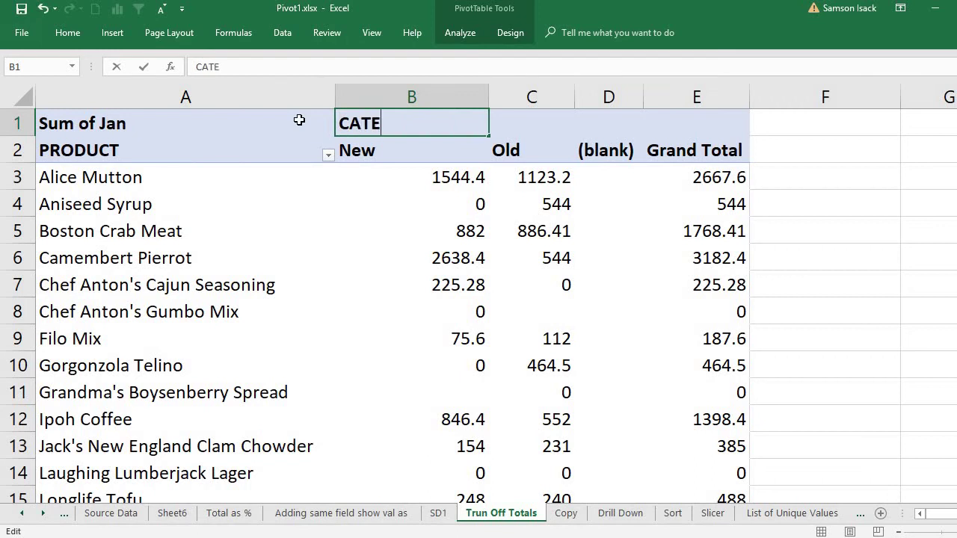
text(GORY)
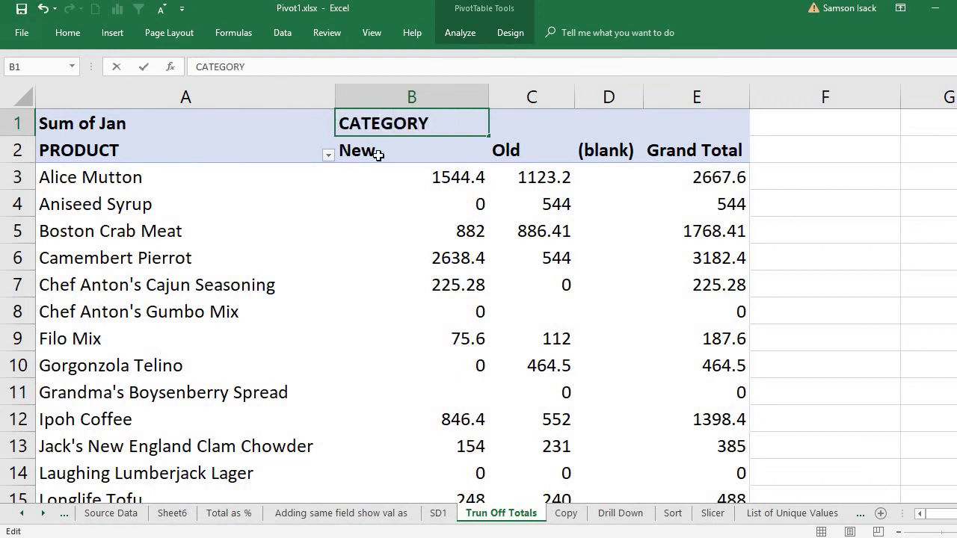
click(378, 154)
- Filter the CATEGORY field to exclude the (blank) item, keeping only New and Old
click(582, 151)
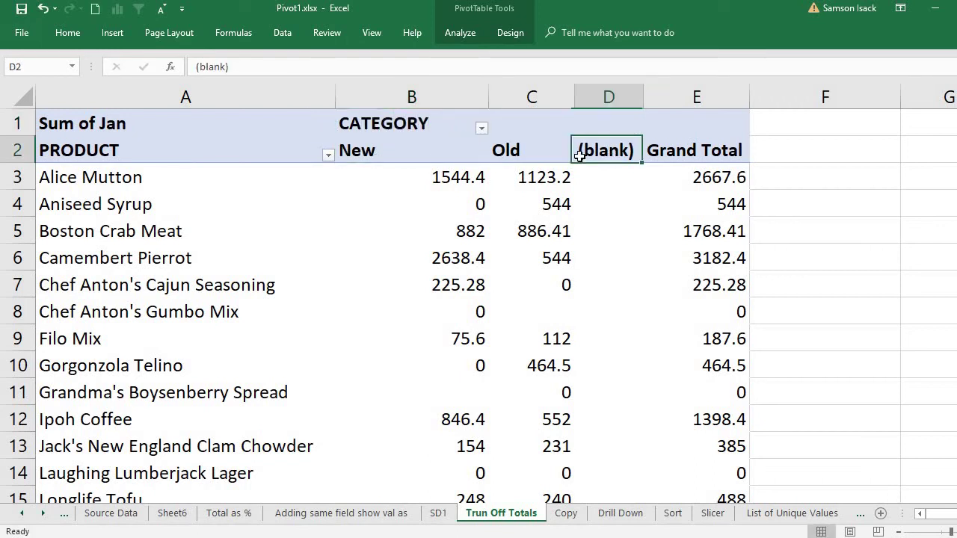
click(482, 127)
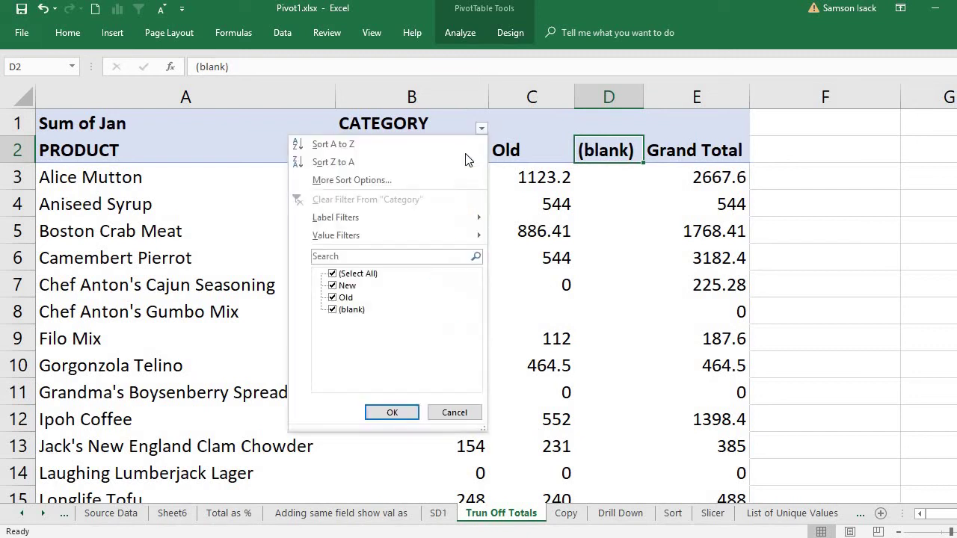
click(334, 311)
click(333, 310)
click(403, 413)
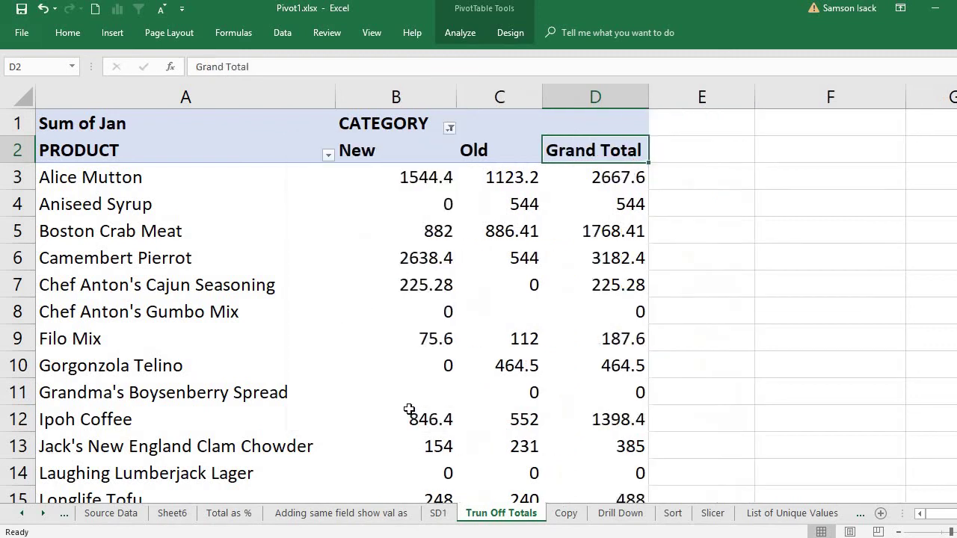
- Examine the Grand Total column beside the products and the Grand Total row under New and Old in the filtered PivotTable
click(548, 253)
click(584, 154)
click(605, 177)
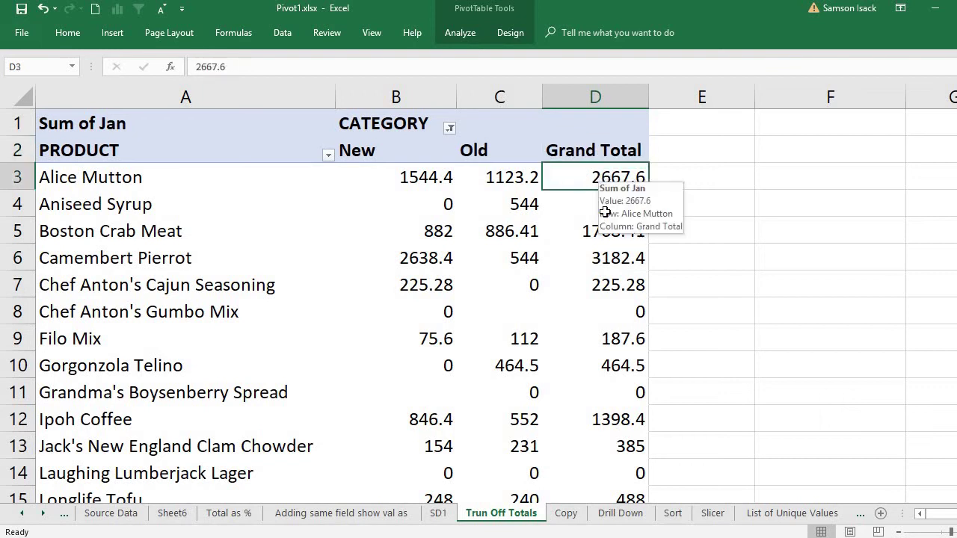
click(609, 227)
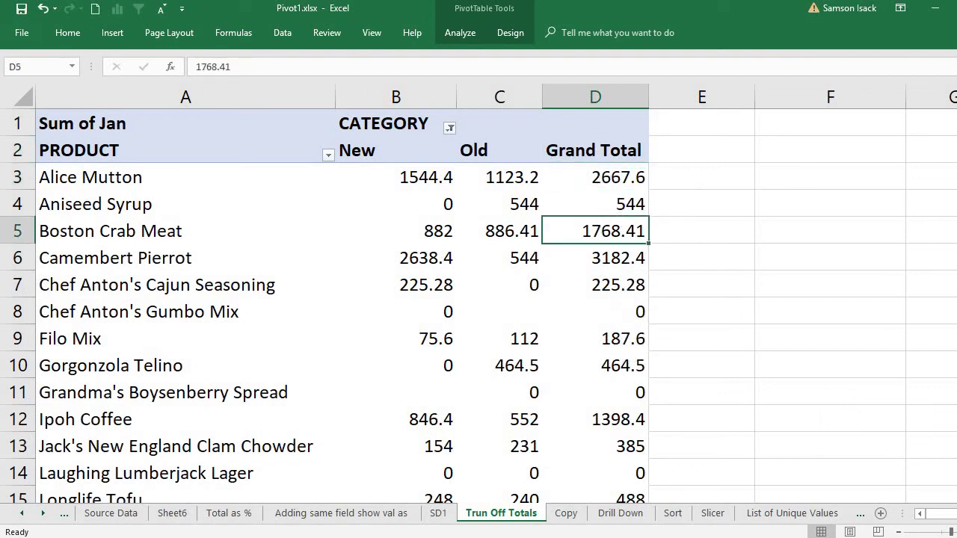
scroll(417, 416, down, 5)
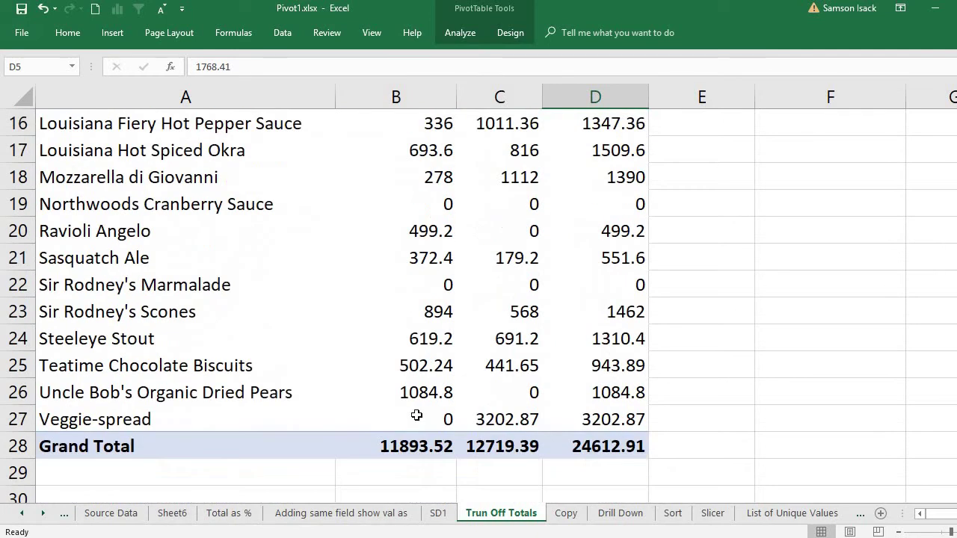
click(427, 448)
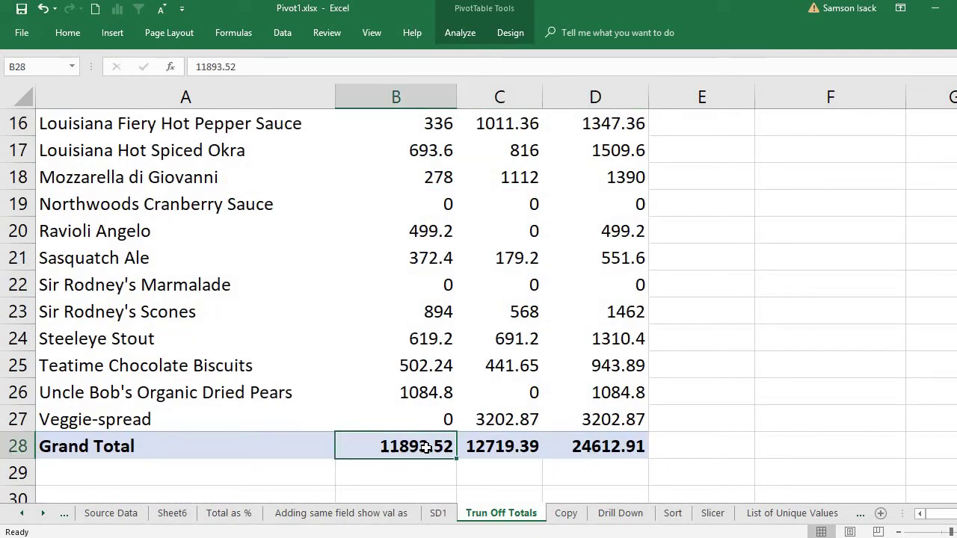
click(480, 447)
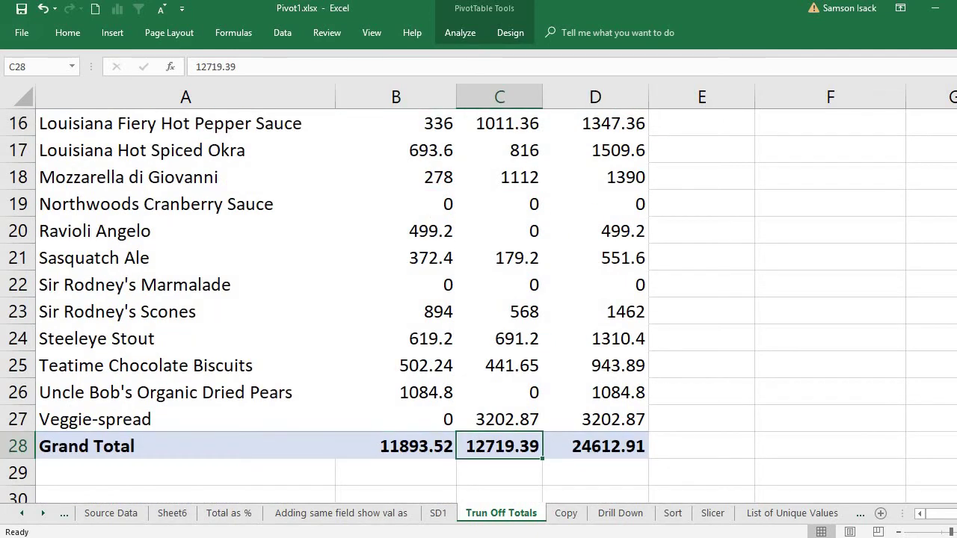
scroll(479, 300, up, 5)
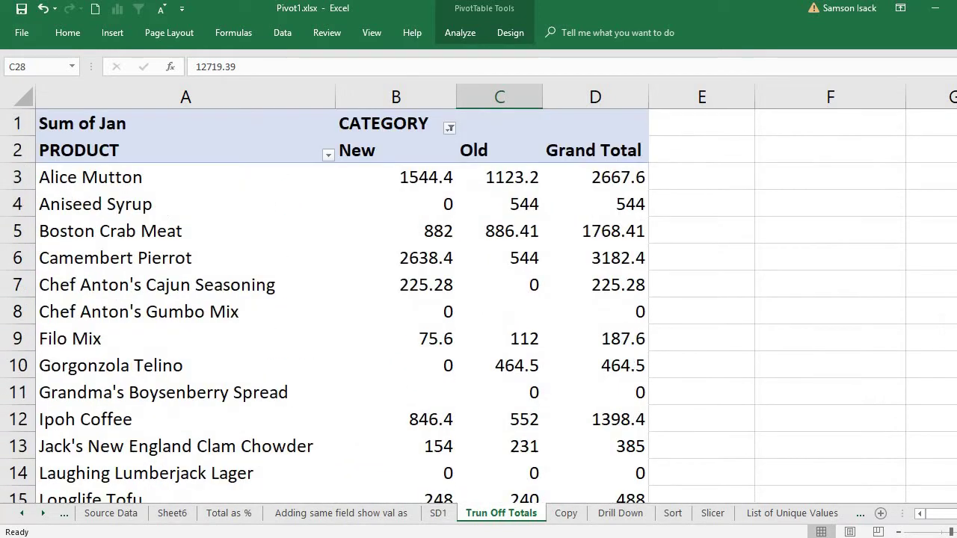
click(585, 177)
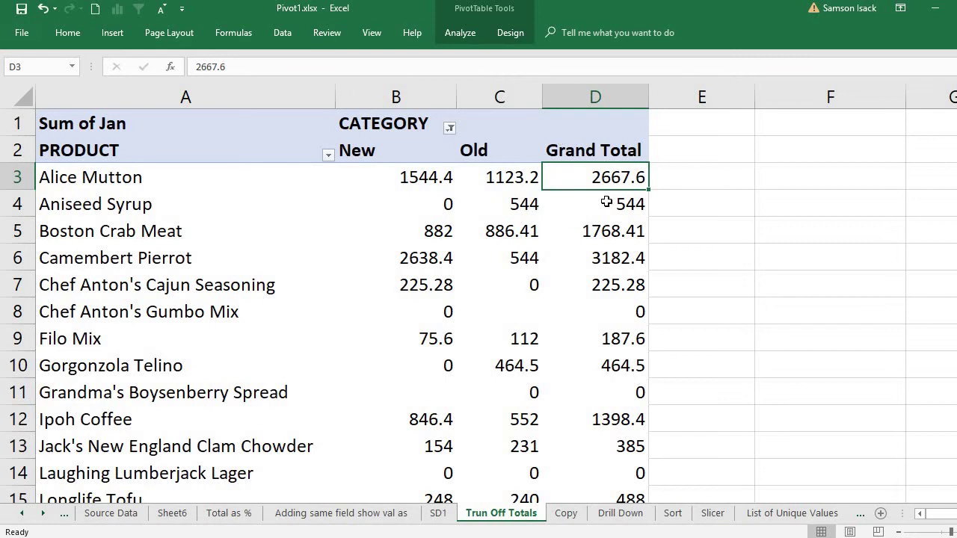
click(684, 194)
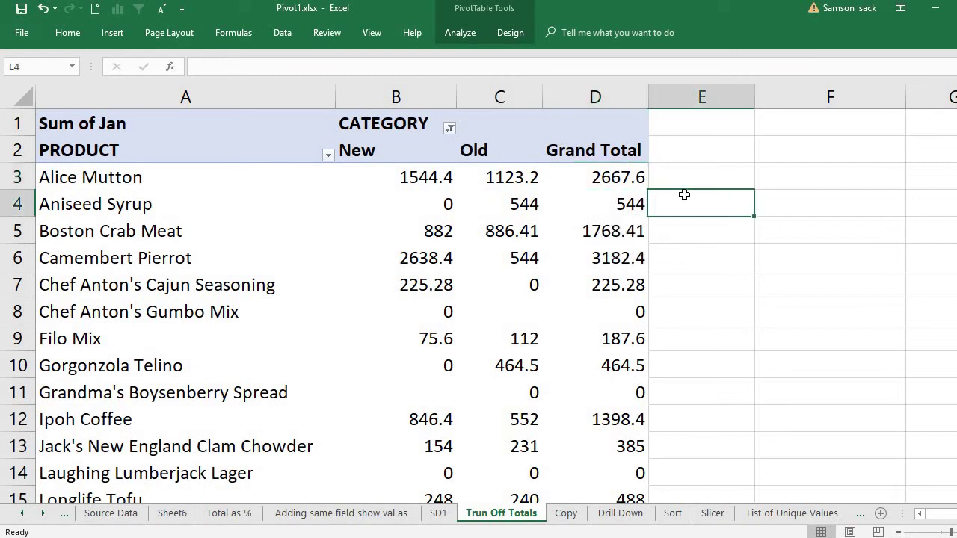
- Turn off the PivotTable's grand totals for rows and columns, and check the areas where the totals were
click(544, 186)
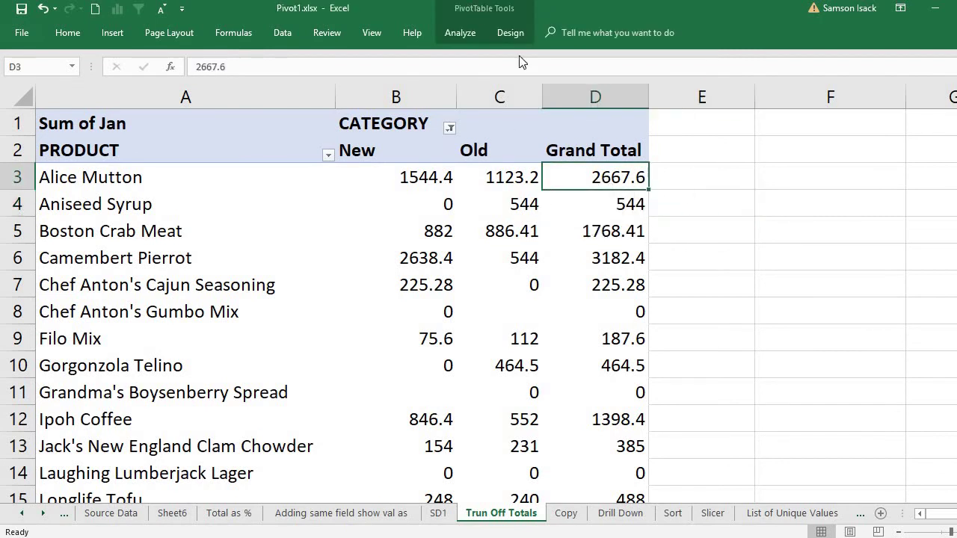
click(511, 33)
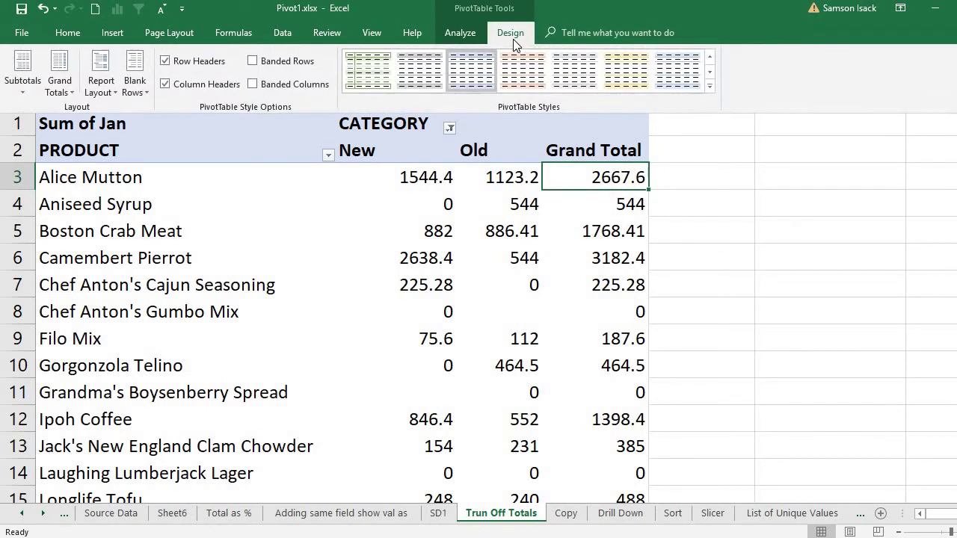
click(68, 92)
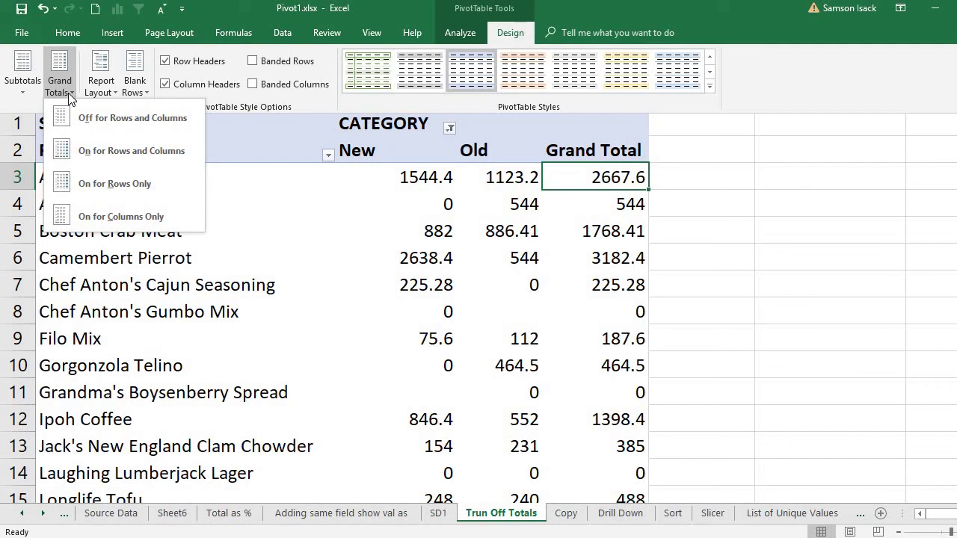
click(128, 127)
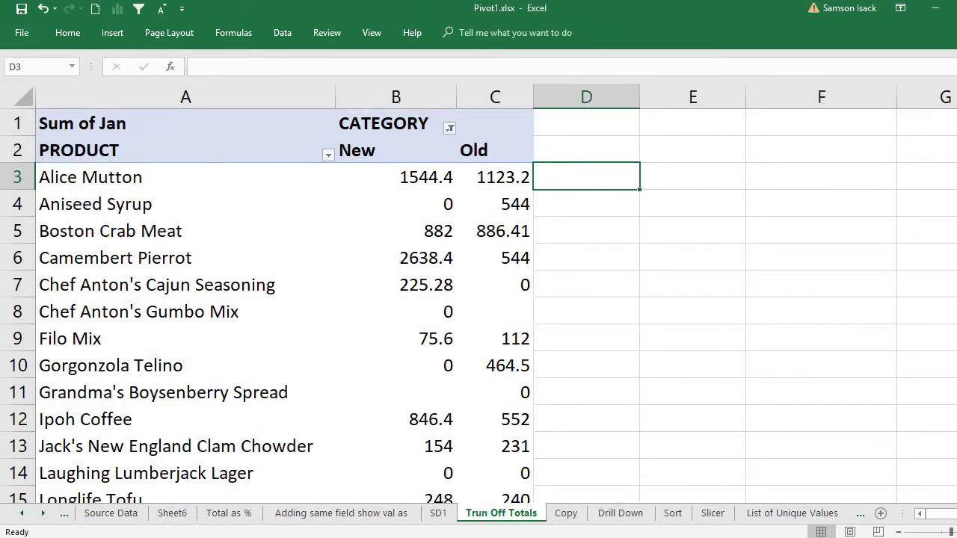
scroll(479, 299, down, 5)
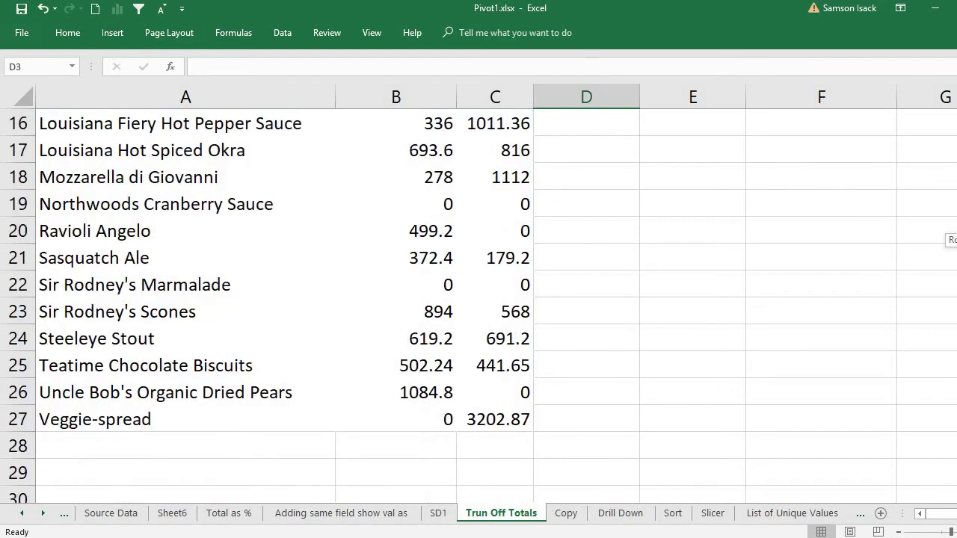
scroll(478, 299, up, 3)
scroll(479, 299, down, 3)
click(403, 453)
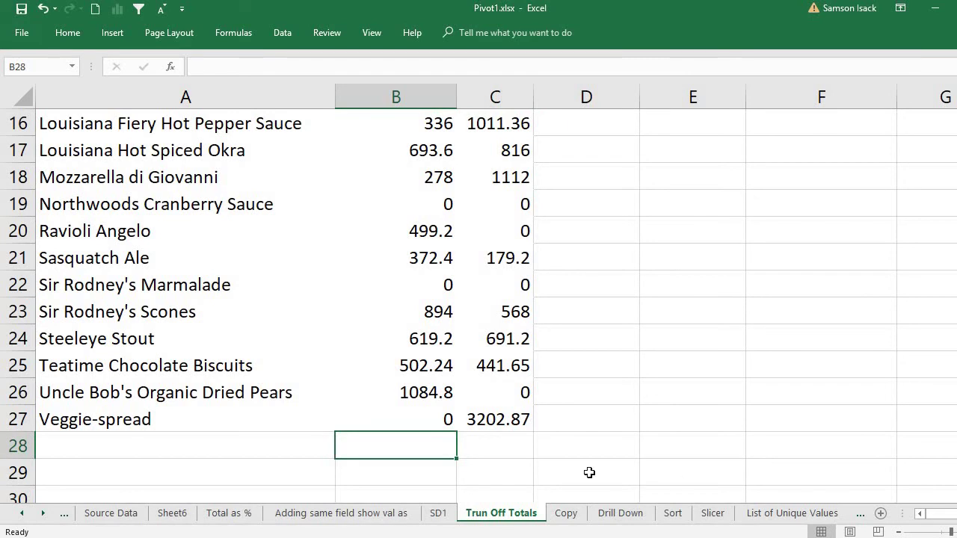
double_click(577, 443)
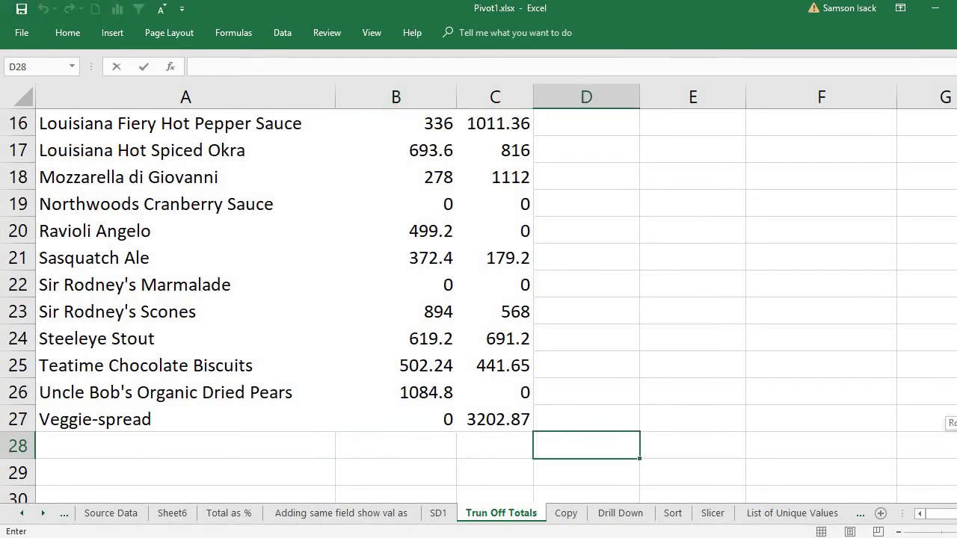
scroll(950, 423, up, 5)
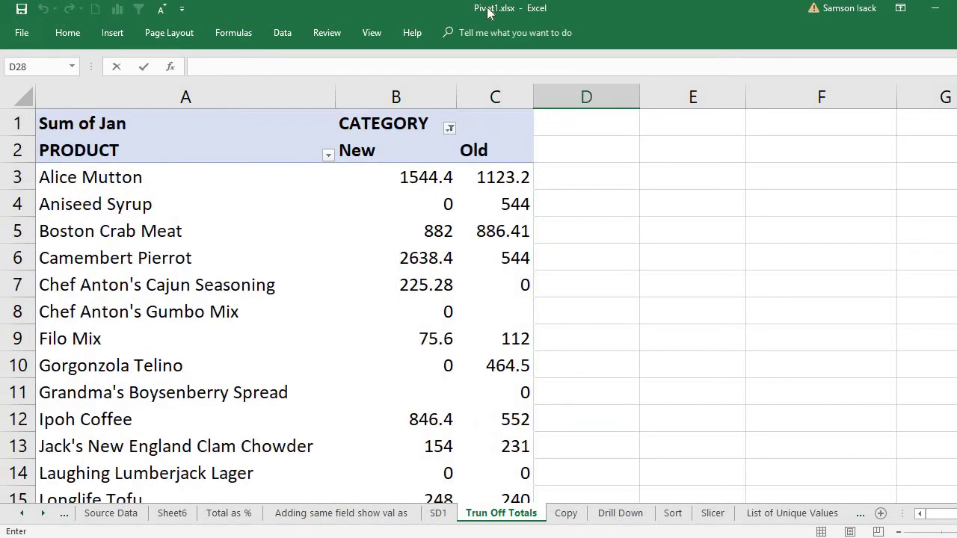
- Turn the PivotTable's grand totals back on for both rows and columns
click(184, 125)
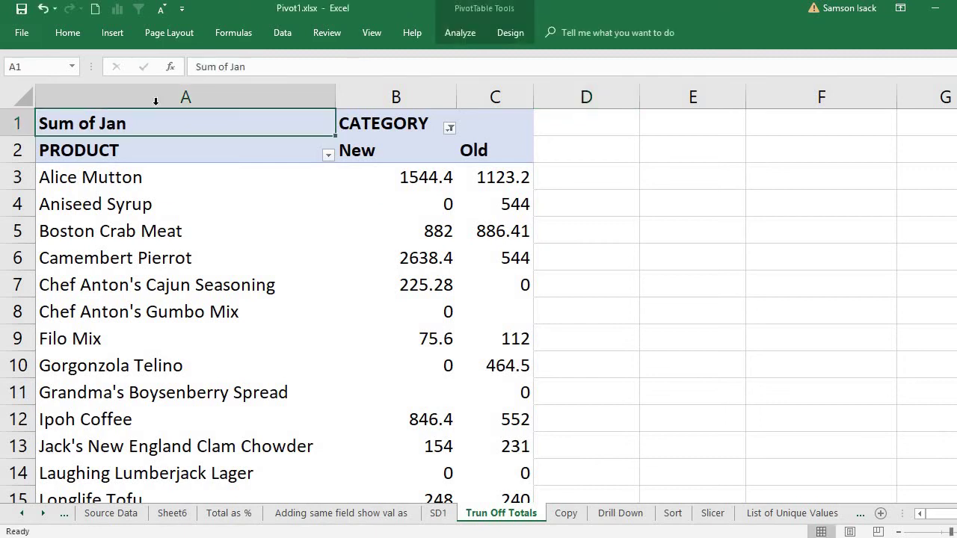
click(516, 33)
click(68, 82)
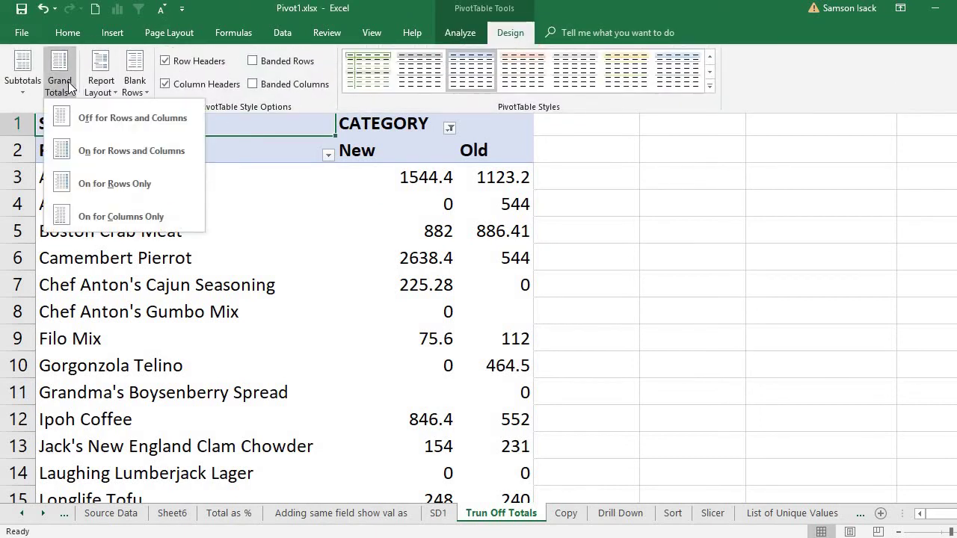
click(100, 152)
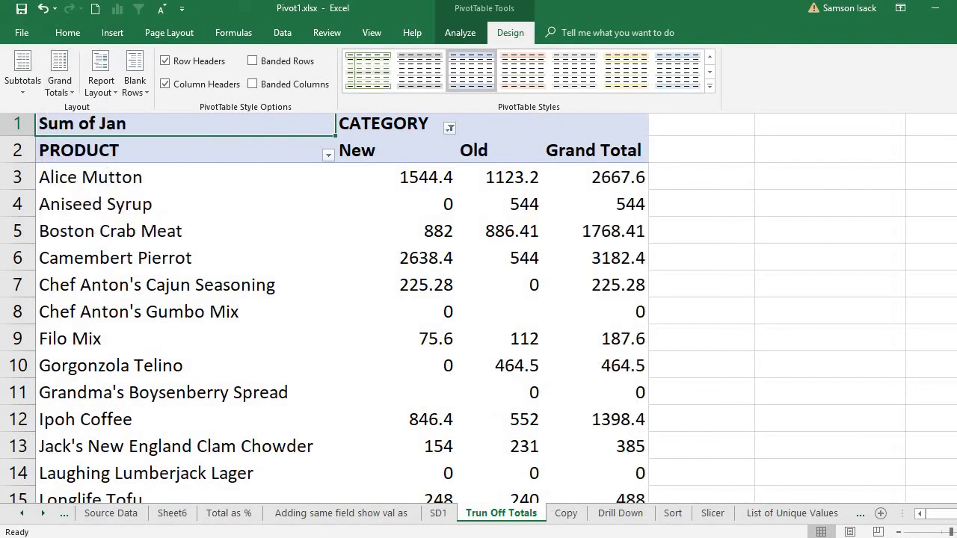
scroll(479, 299, down, 5)
scroll(479, 299, up, 5)
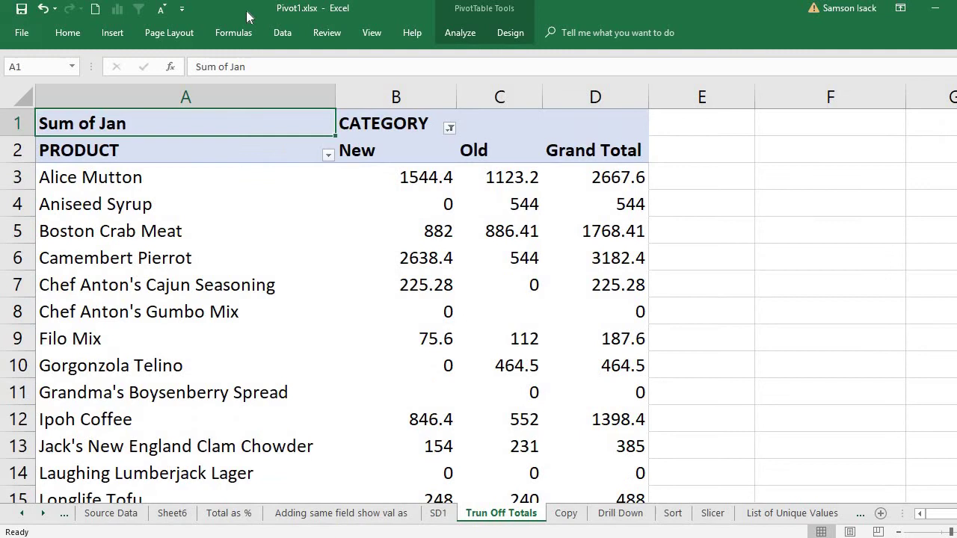
- Set the PivotTable's grand totals to On for Rows Only and check the end of the product list
click(513, 38)
click(65, 76)
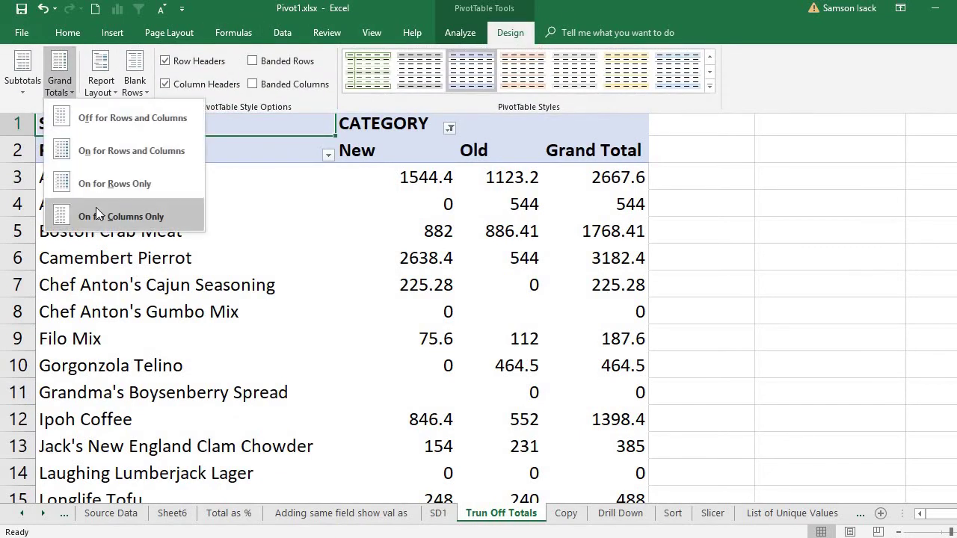
click(105, 189)
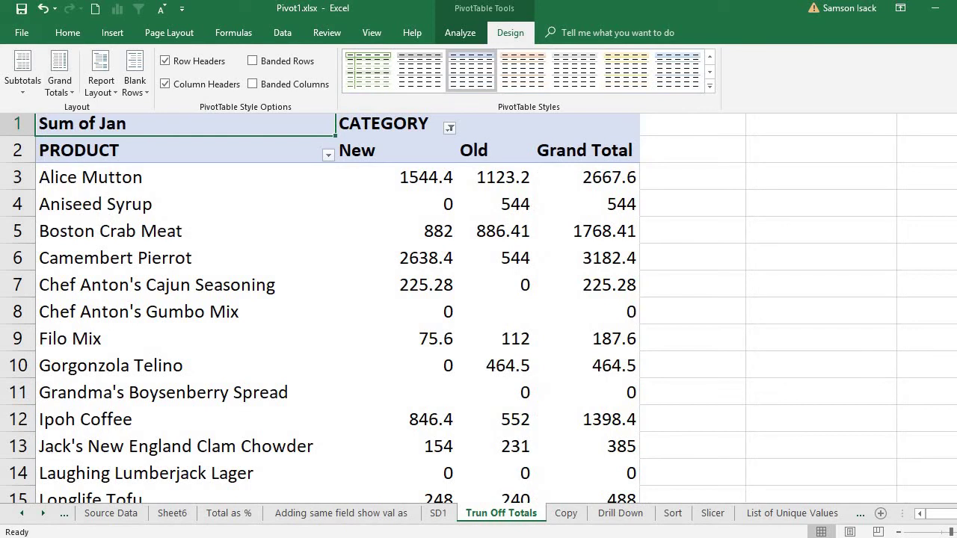
key(Escape)
scroll(587, 311, down, 5)
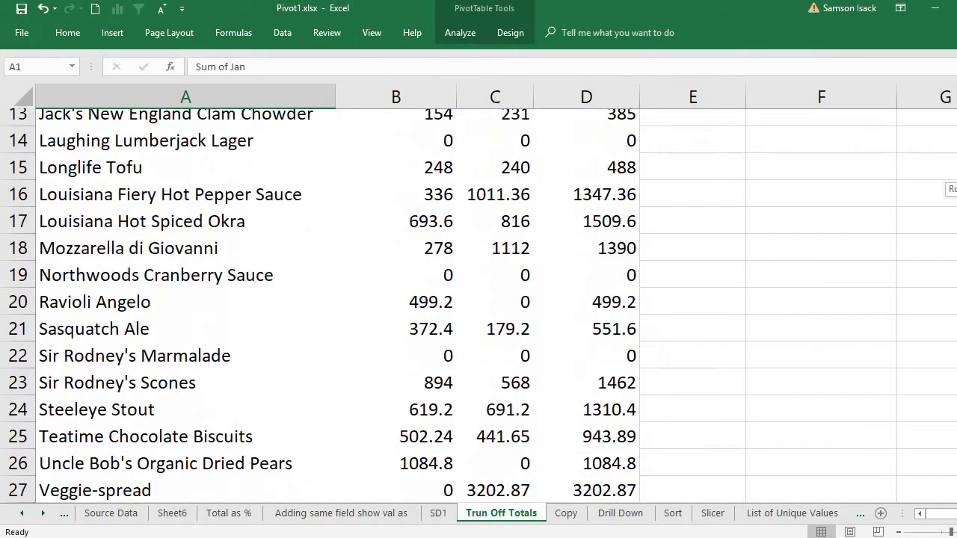
scroll(586, 311, up, 5)
scroll(587, 311, down, 5)
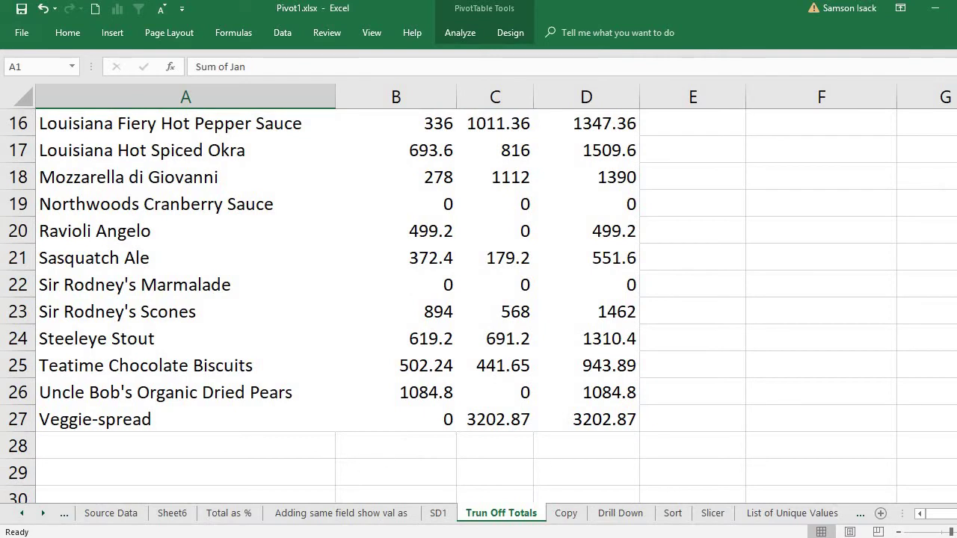
- Set the PivotTable's grand totals to On for Columns Only and check the row below the last product
scroll(586, 311, up, 5)
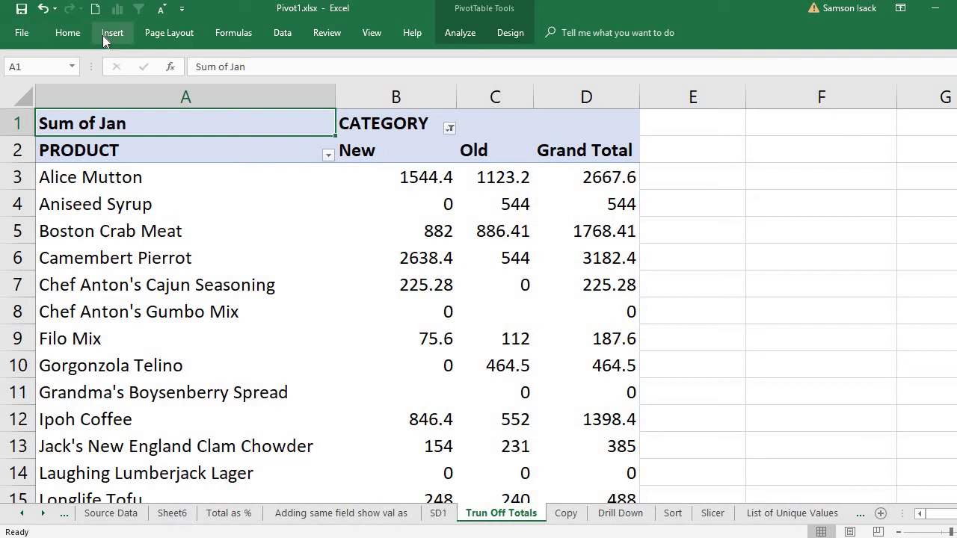
click(510, 40)
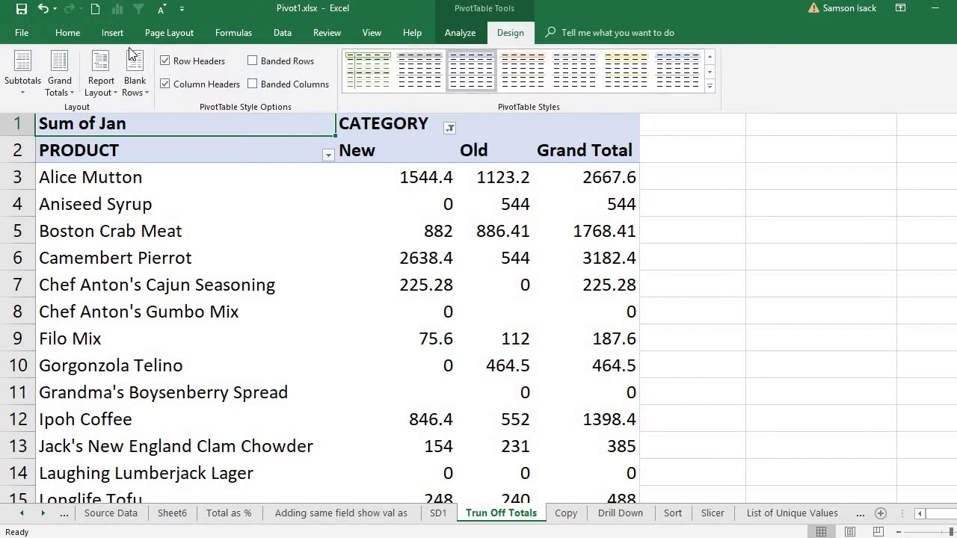
click(61, 75)
click(144, 216)
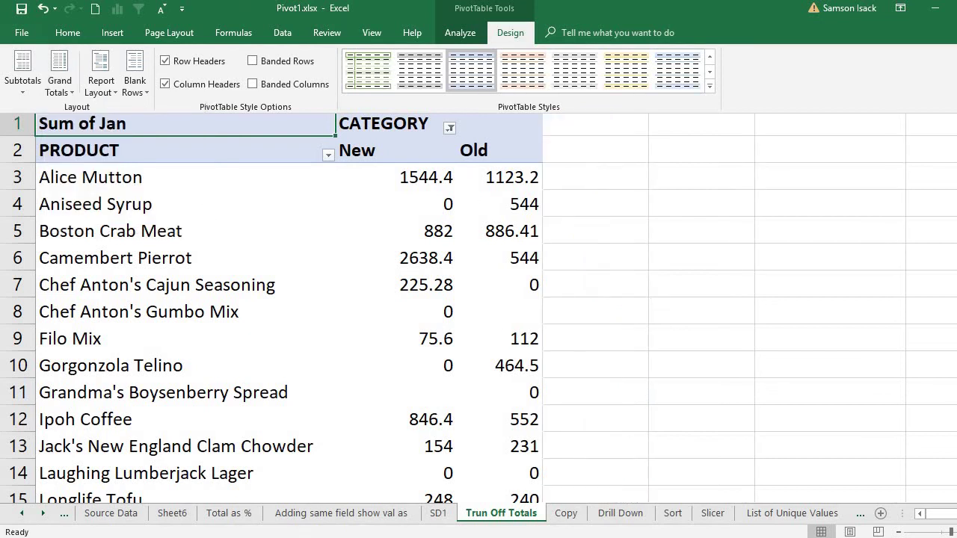
scroll(288, 299, down, 5)
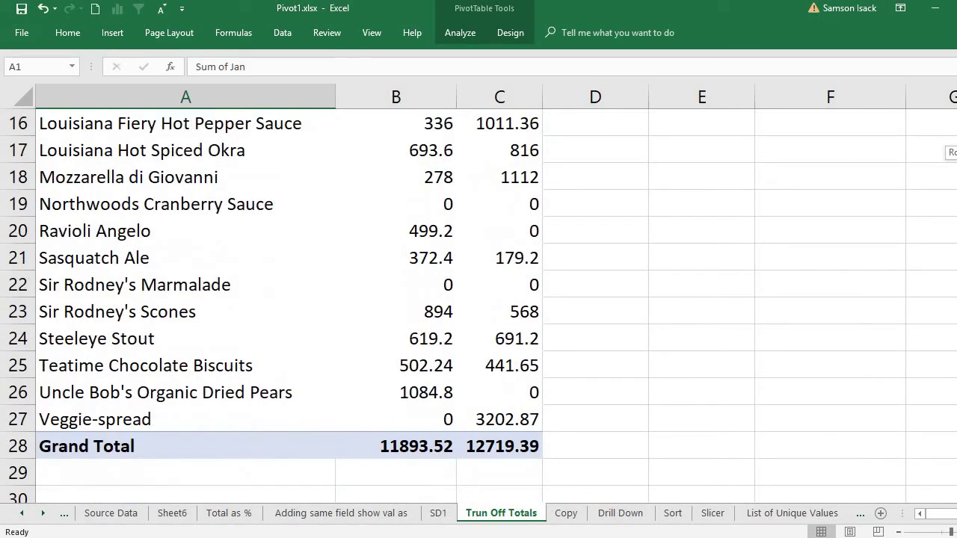
scroll(288, 299, up, 4)
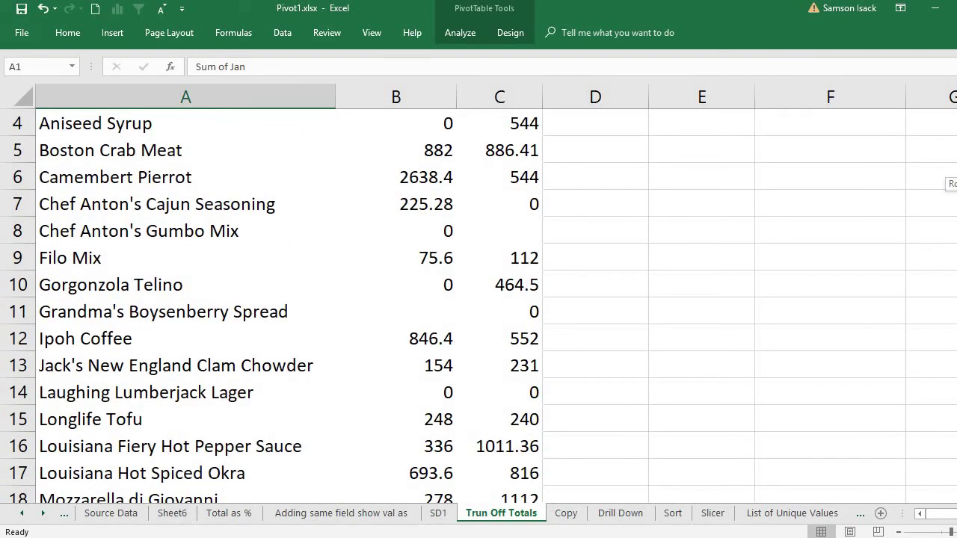
scroll(950, 184, up, 1)
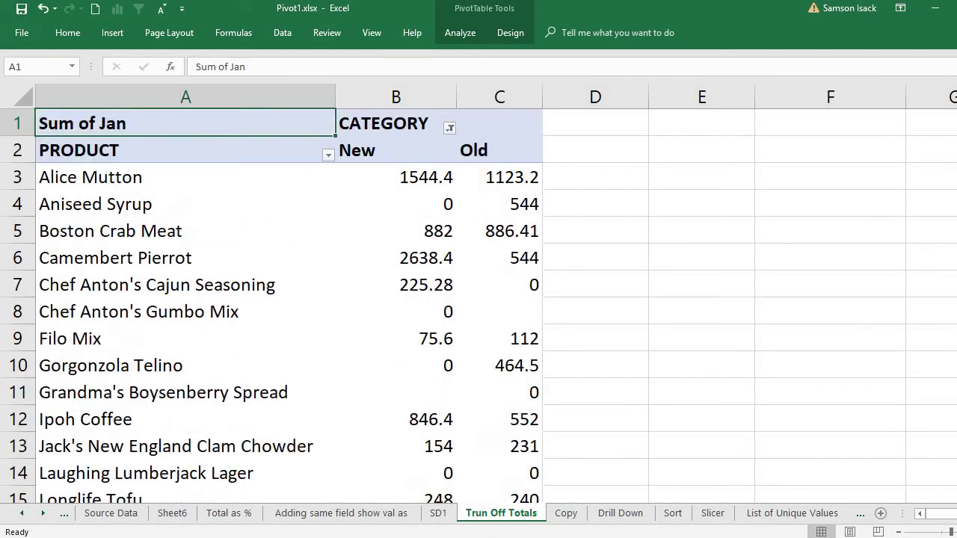
- Compare the available PivotTable tools with a cell outside and inside the PivotTable selected, and review its grand total options
click(510, 33)
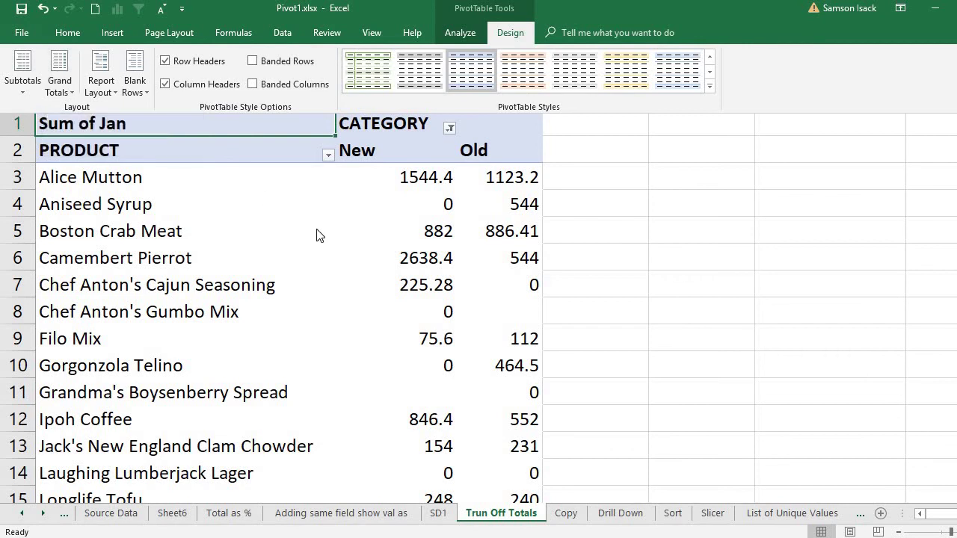
key(Escape)
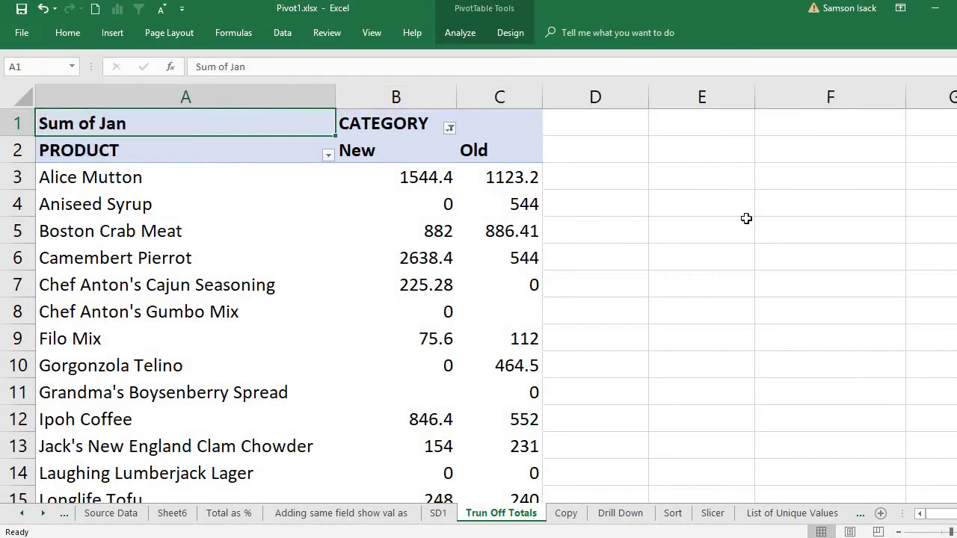
click(668, 134)
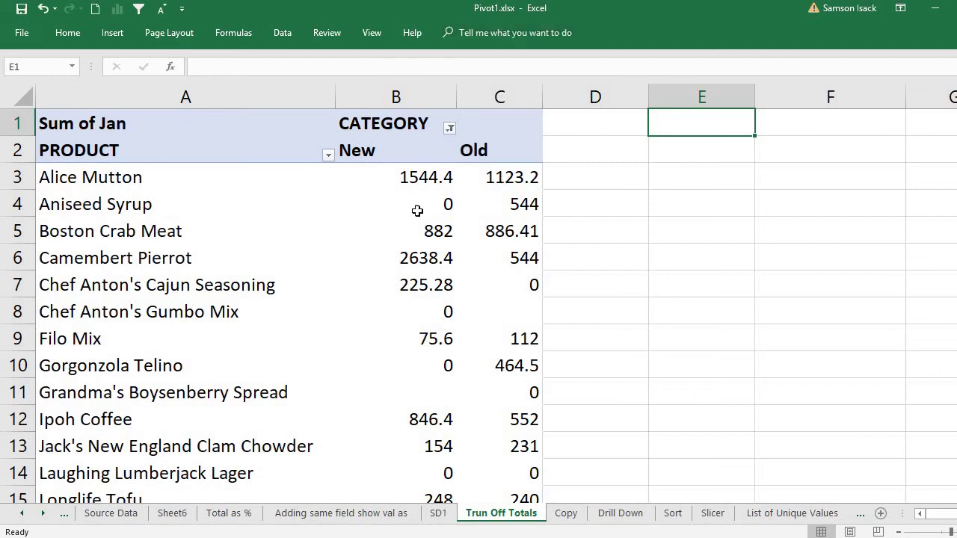
click(364, 224)
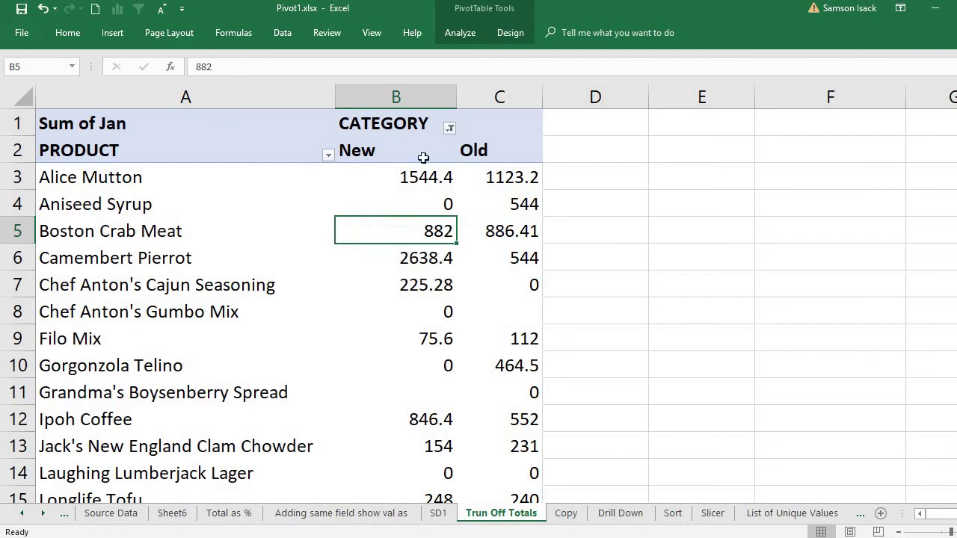
click(512, 33)
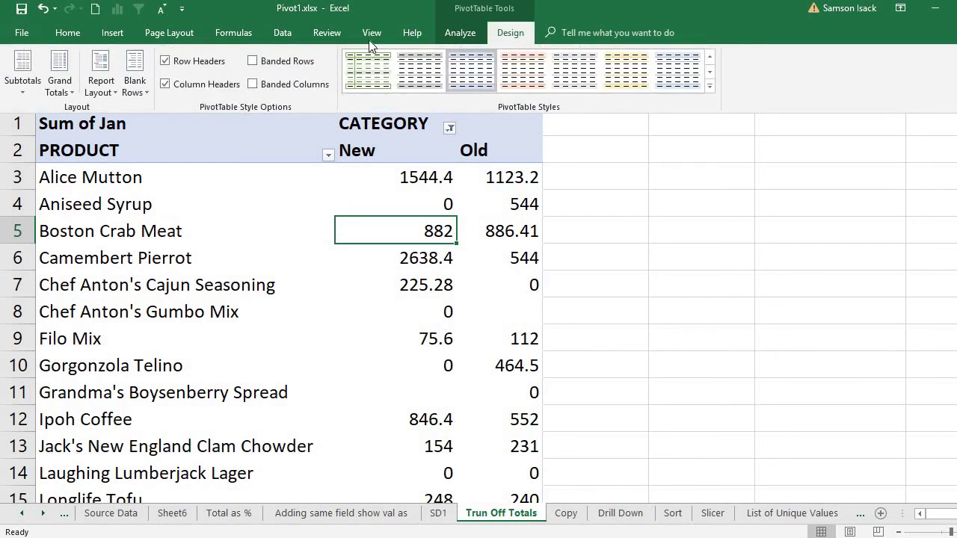
click(65, 95)
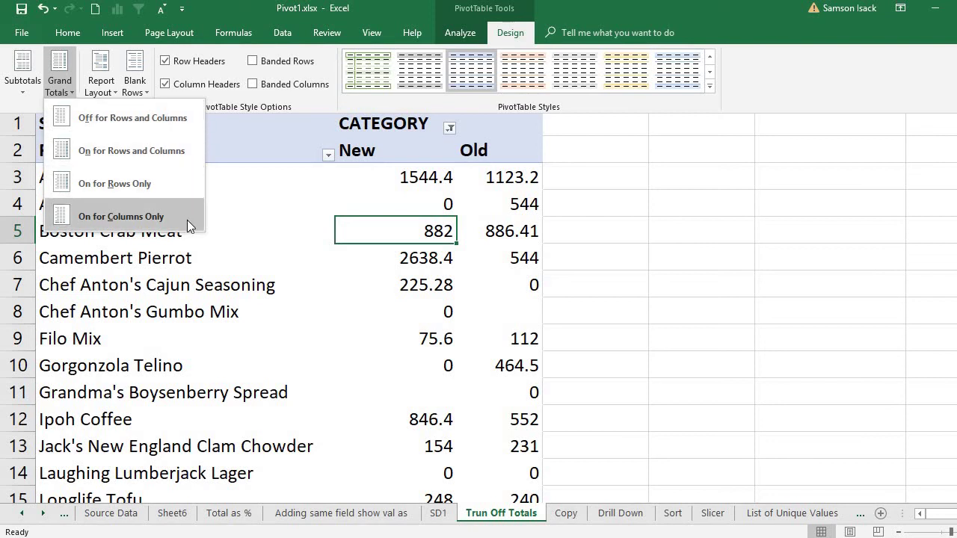
key(Escape)
key(ctrl+F1)
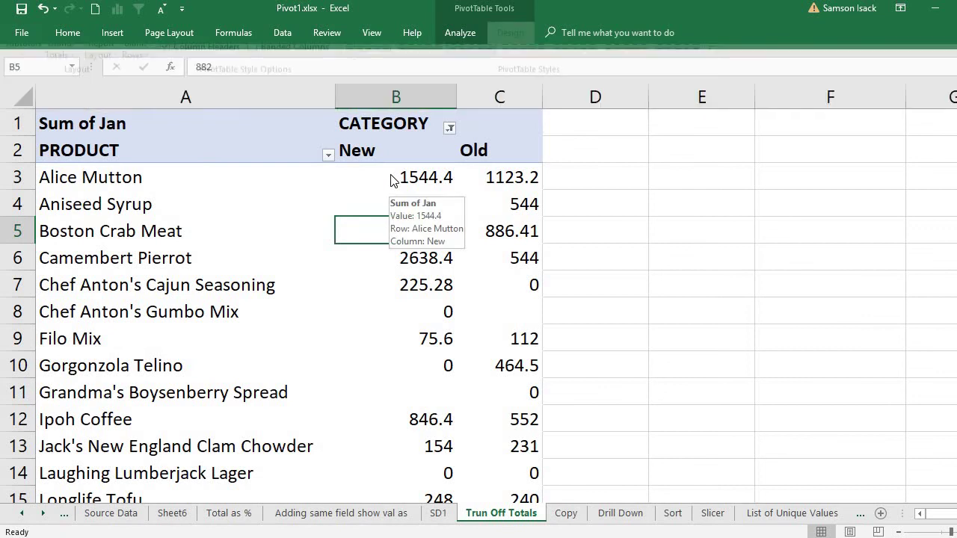
click(383, 181)
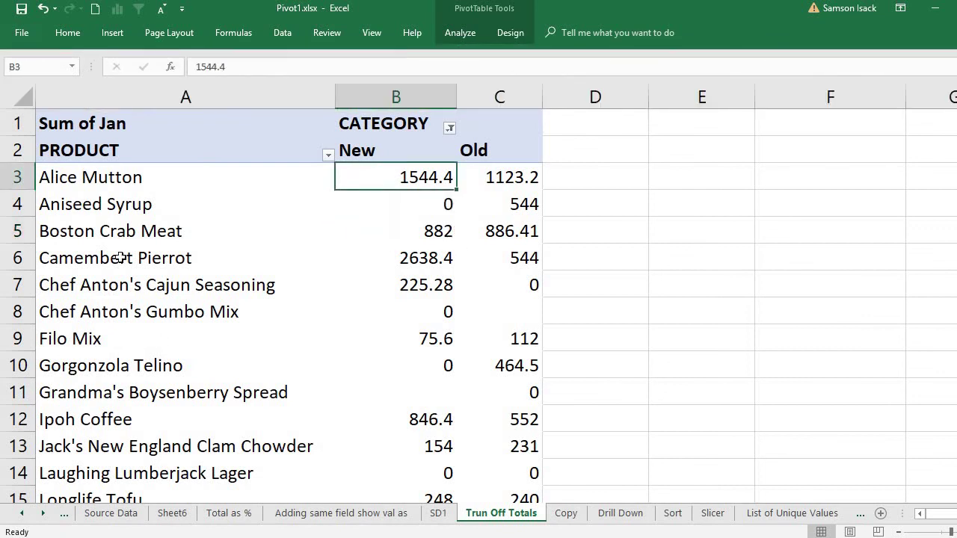